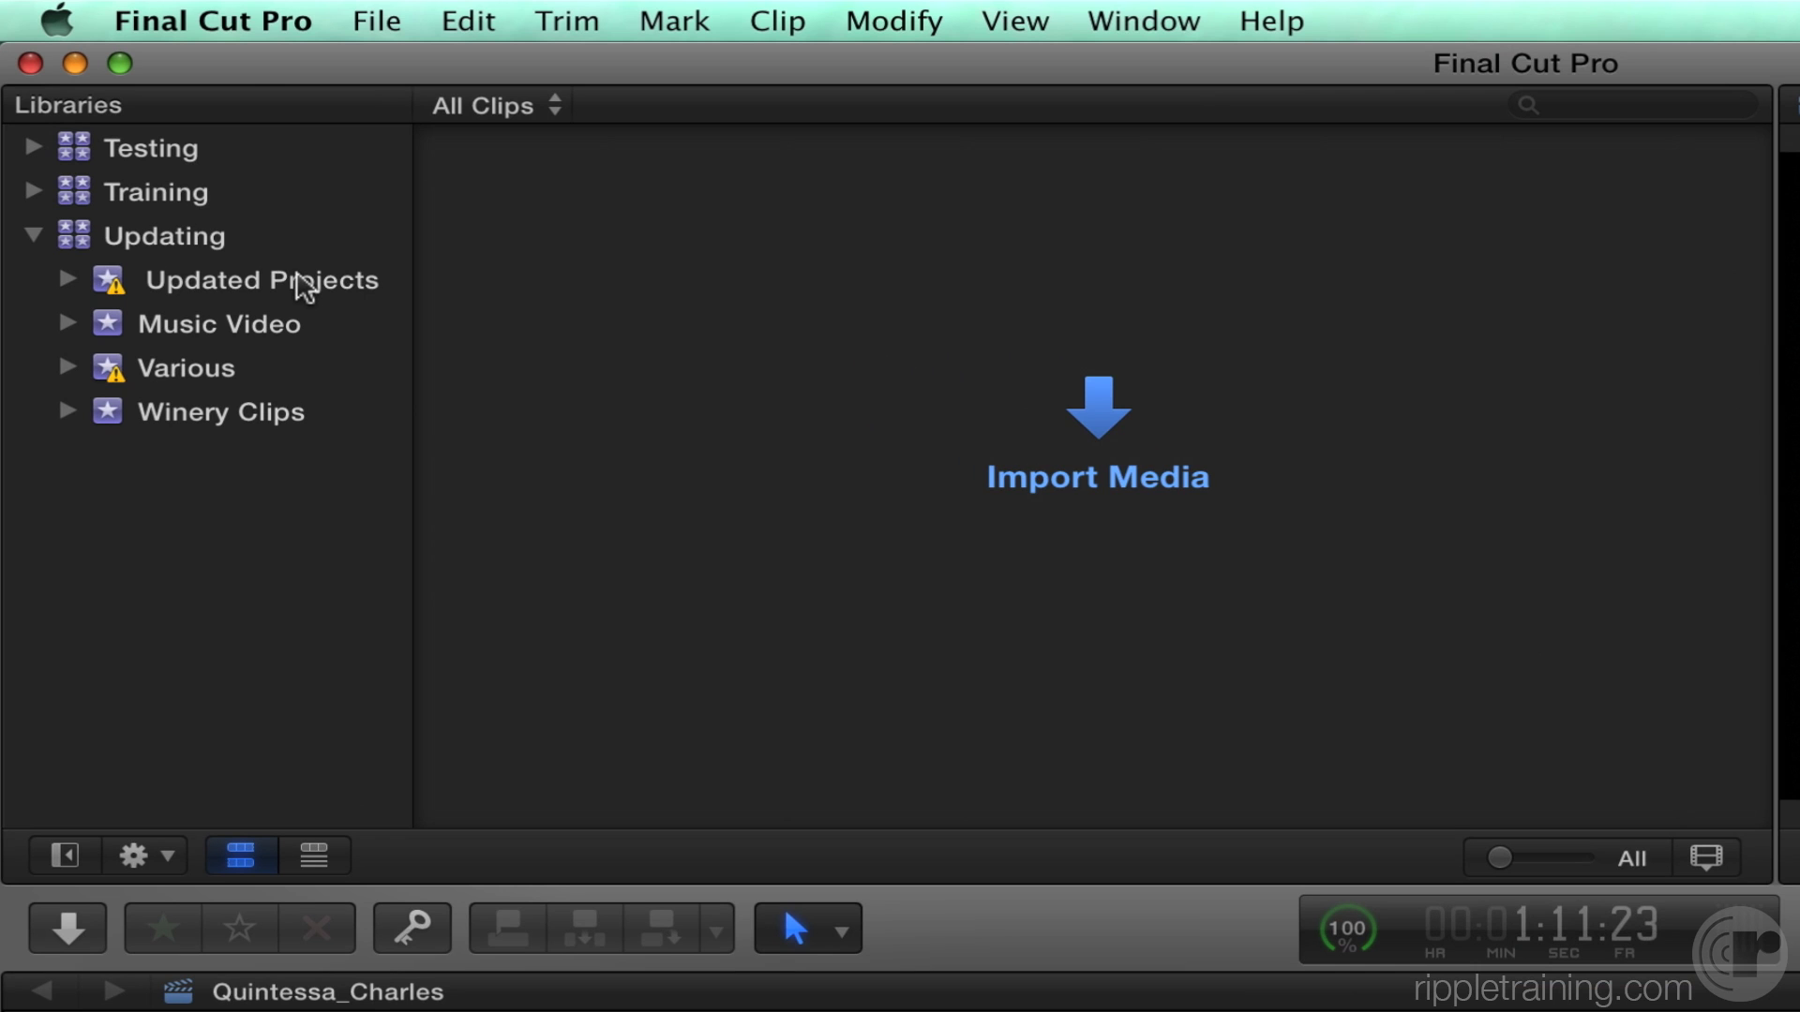
# Move the Quintessa_Charles project from Updated Projects into the Winery Clips event.
pyautogui.click(302, 286)
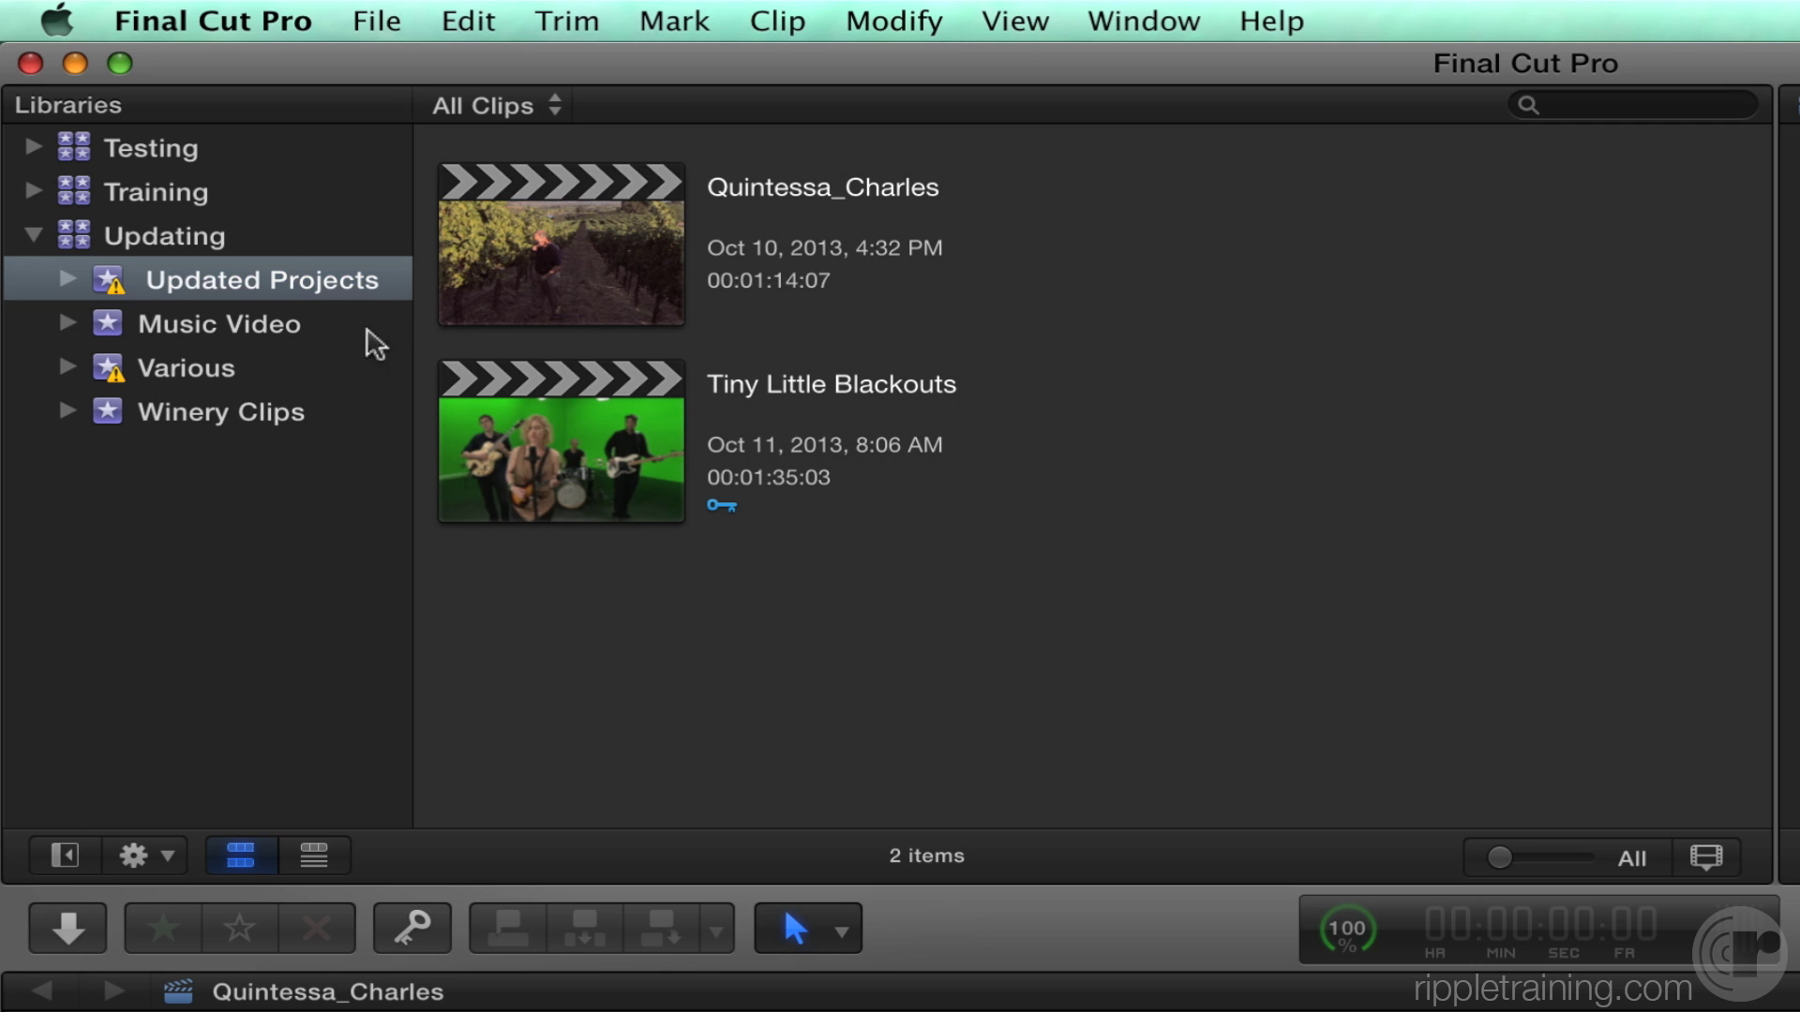
pyautogui.click(542, 267)
pyautogui.moveTo(575, 249); pyautogui.dragTo(234, 422)
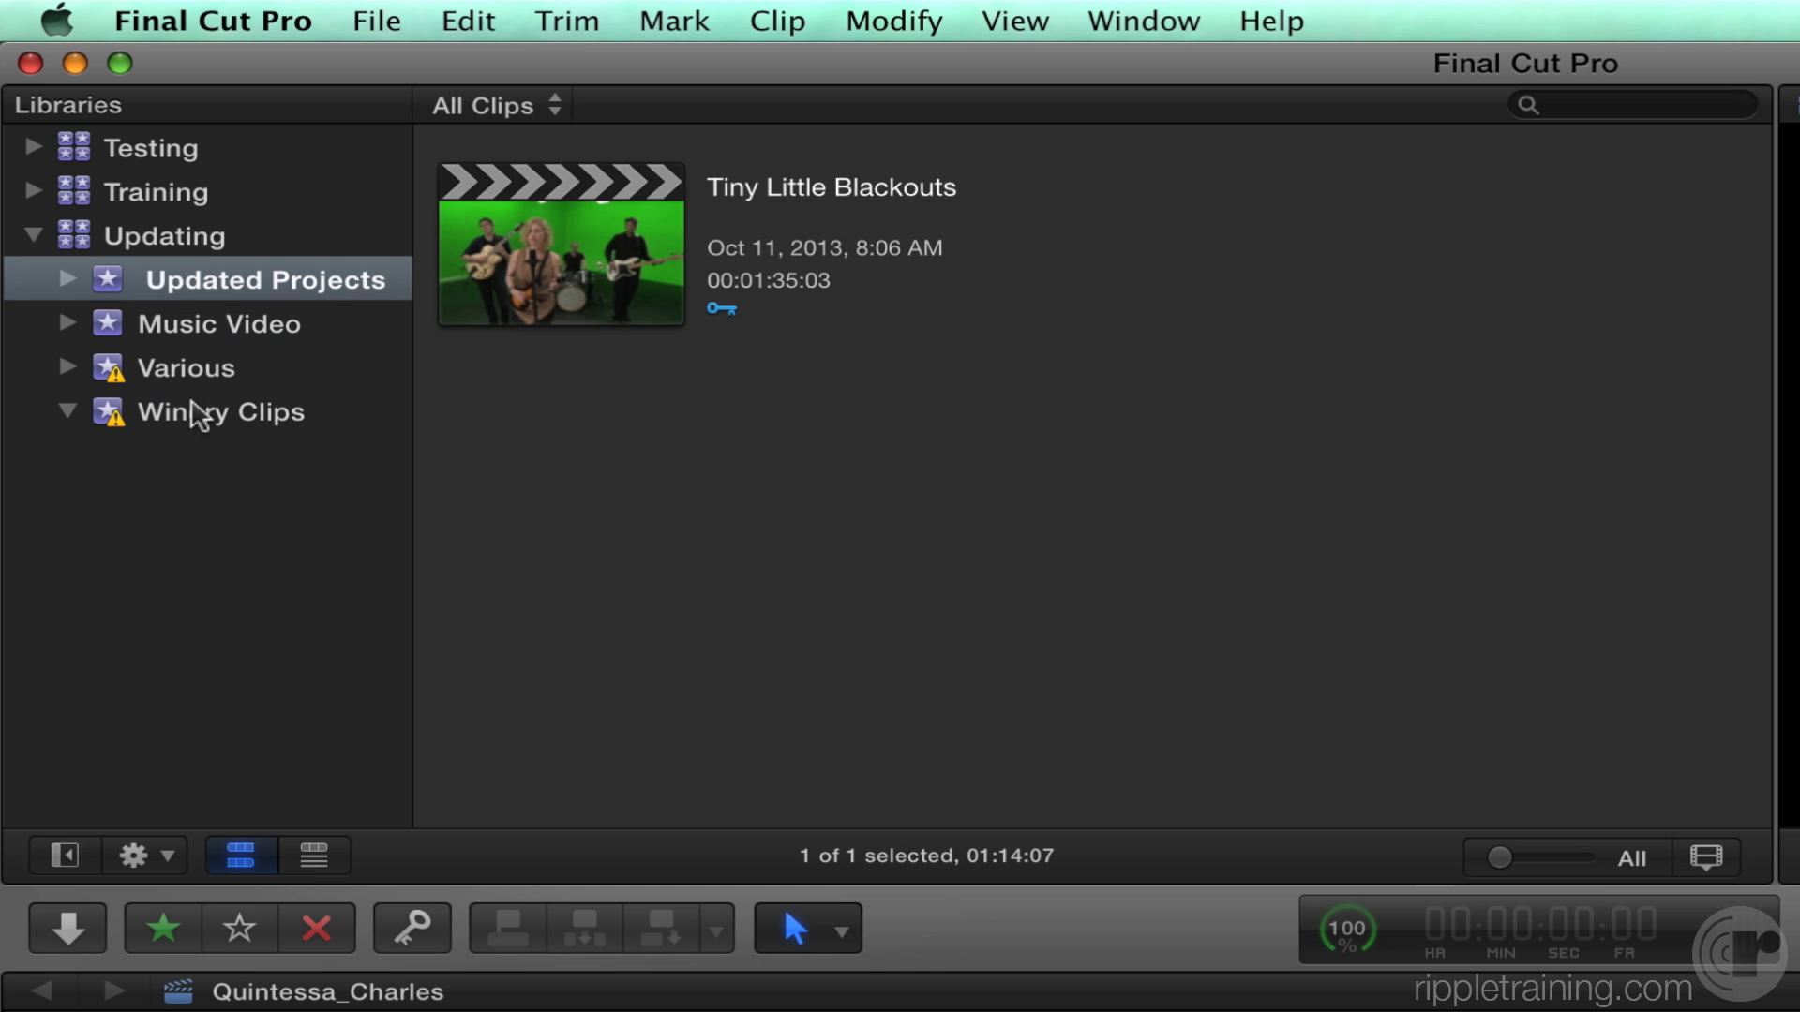
pyautogui.click(206, 412)
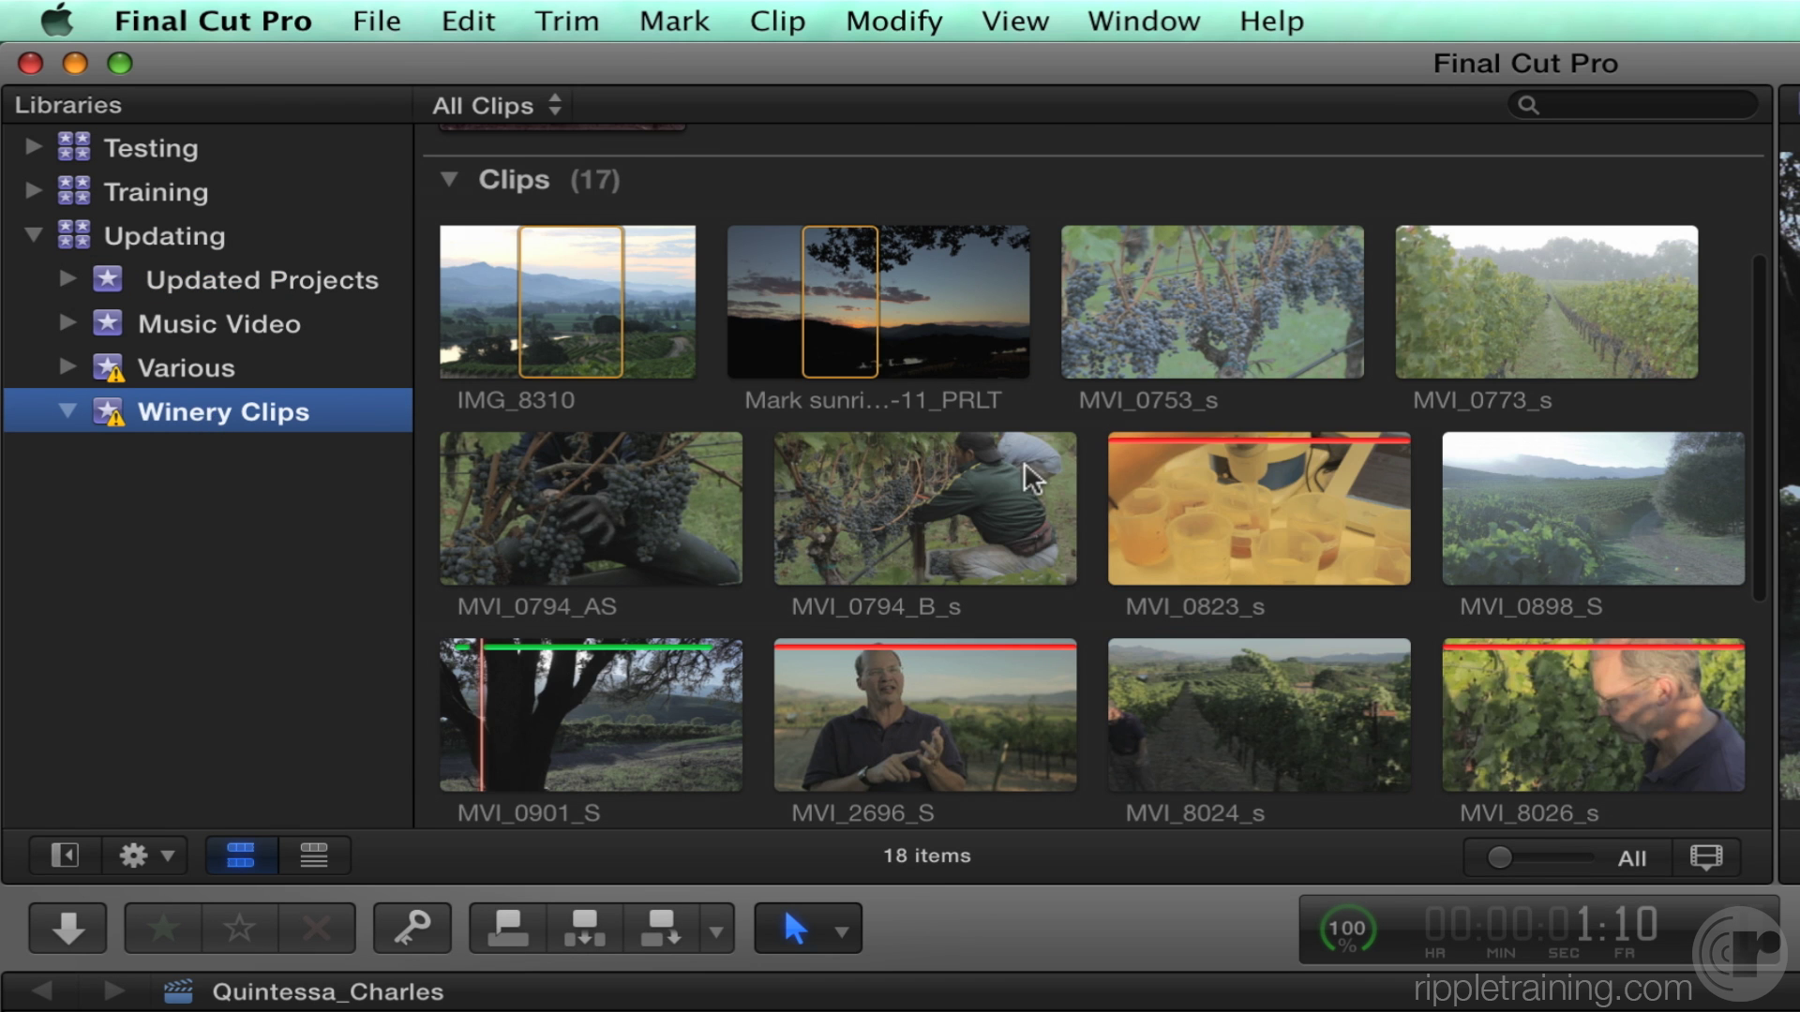
pyautogui.scroll(3, 1025, 474)
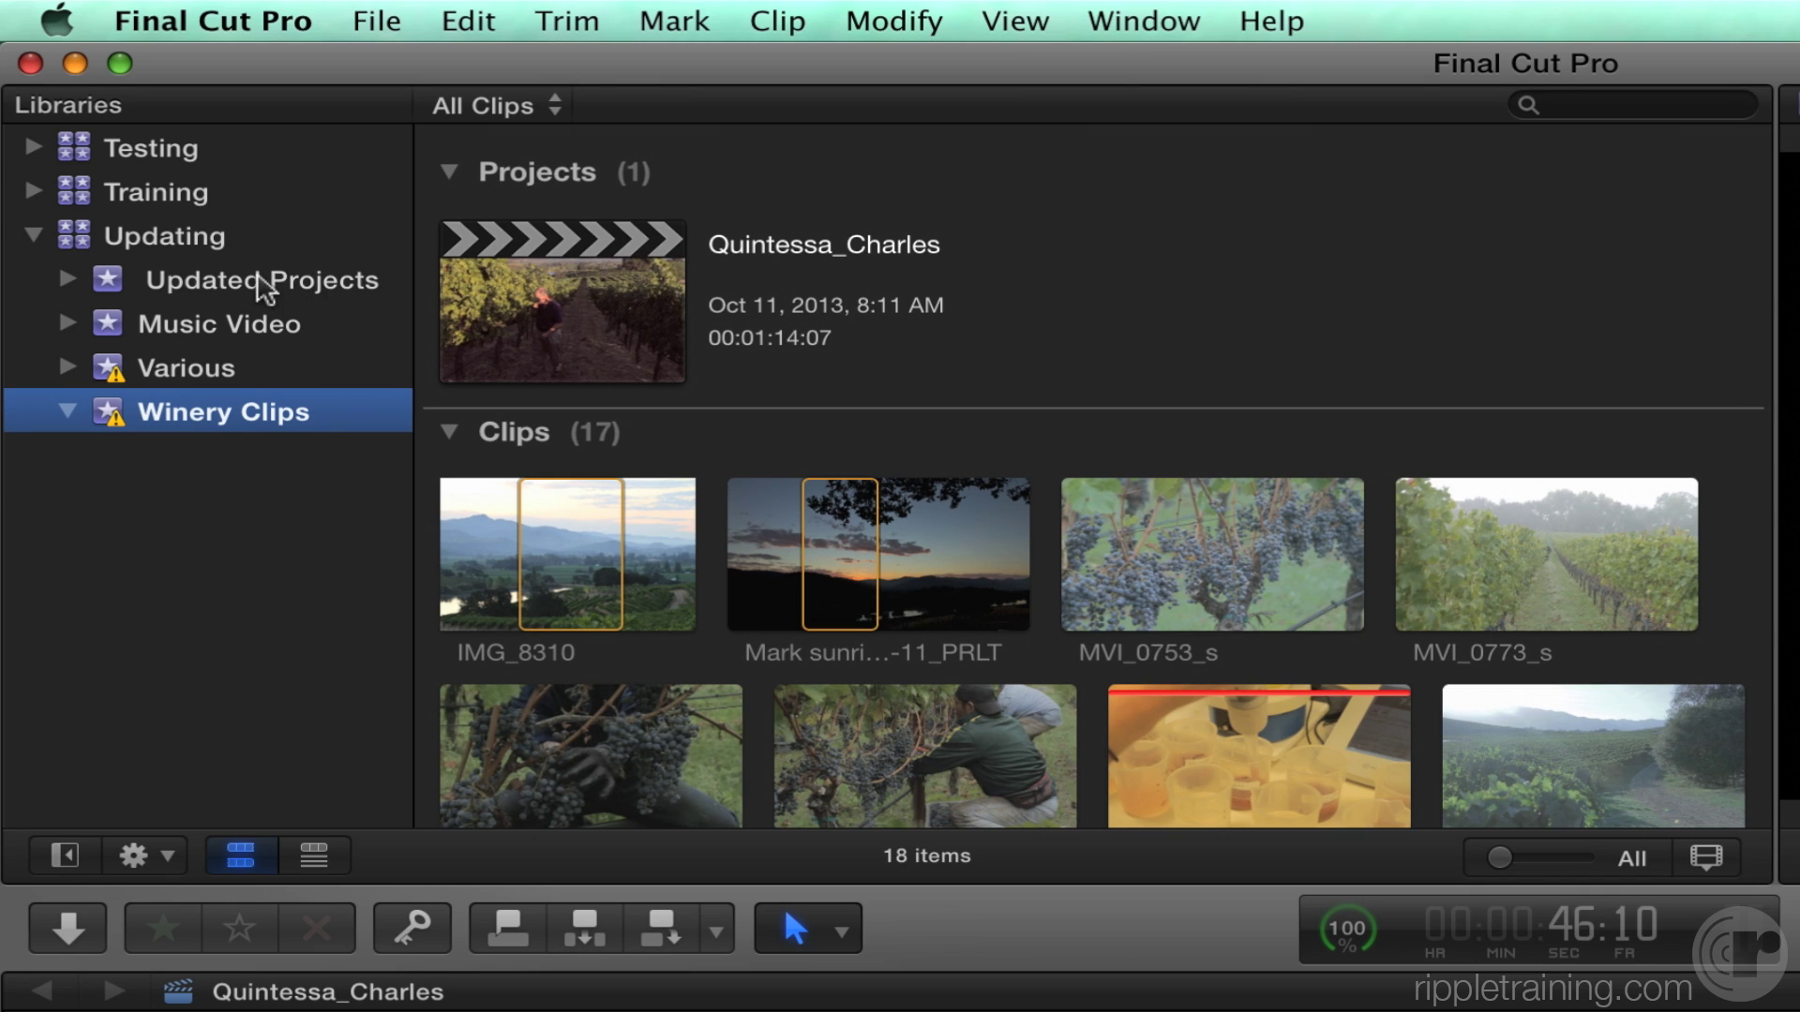
# Move Tiny Little Blackouts into the Music Video event and view that event's contents.
pyautogui.click(291, 287)
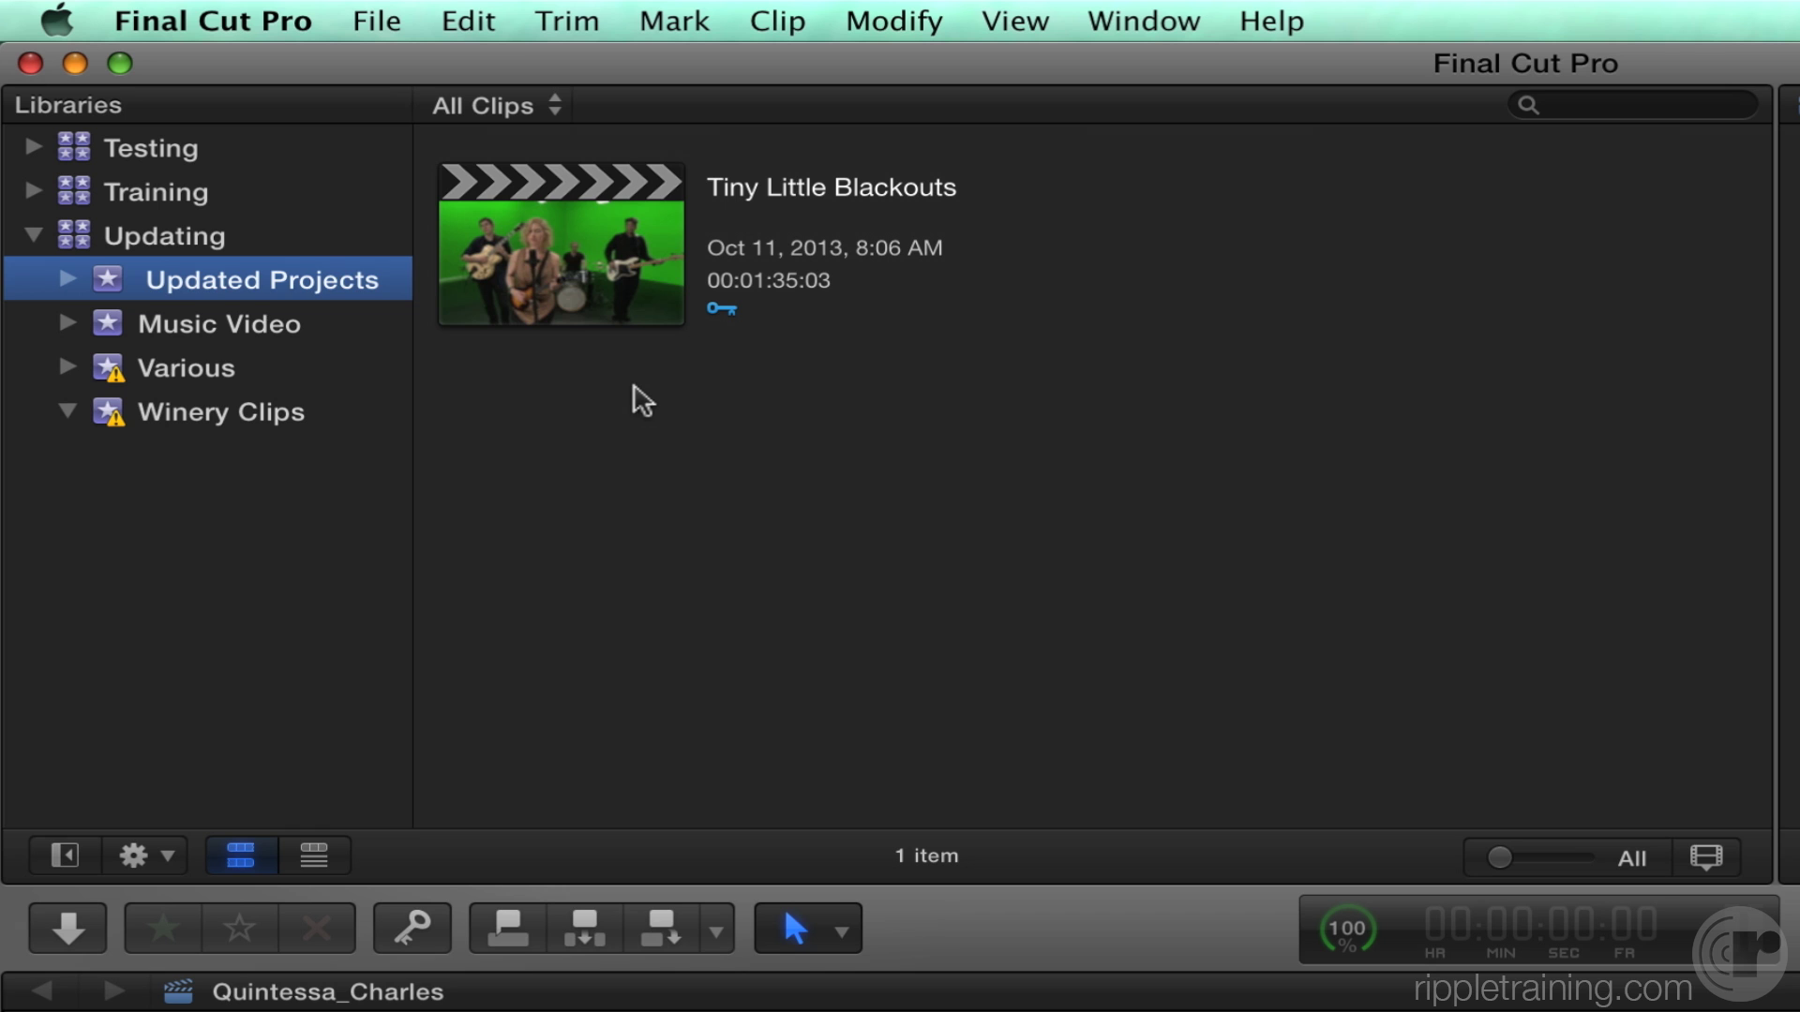
pyautogui.click(558, 261)
pyautogui.moveTo(595, 236); pyautogui.dragTo(229, 322)
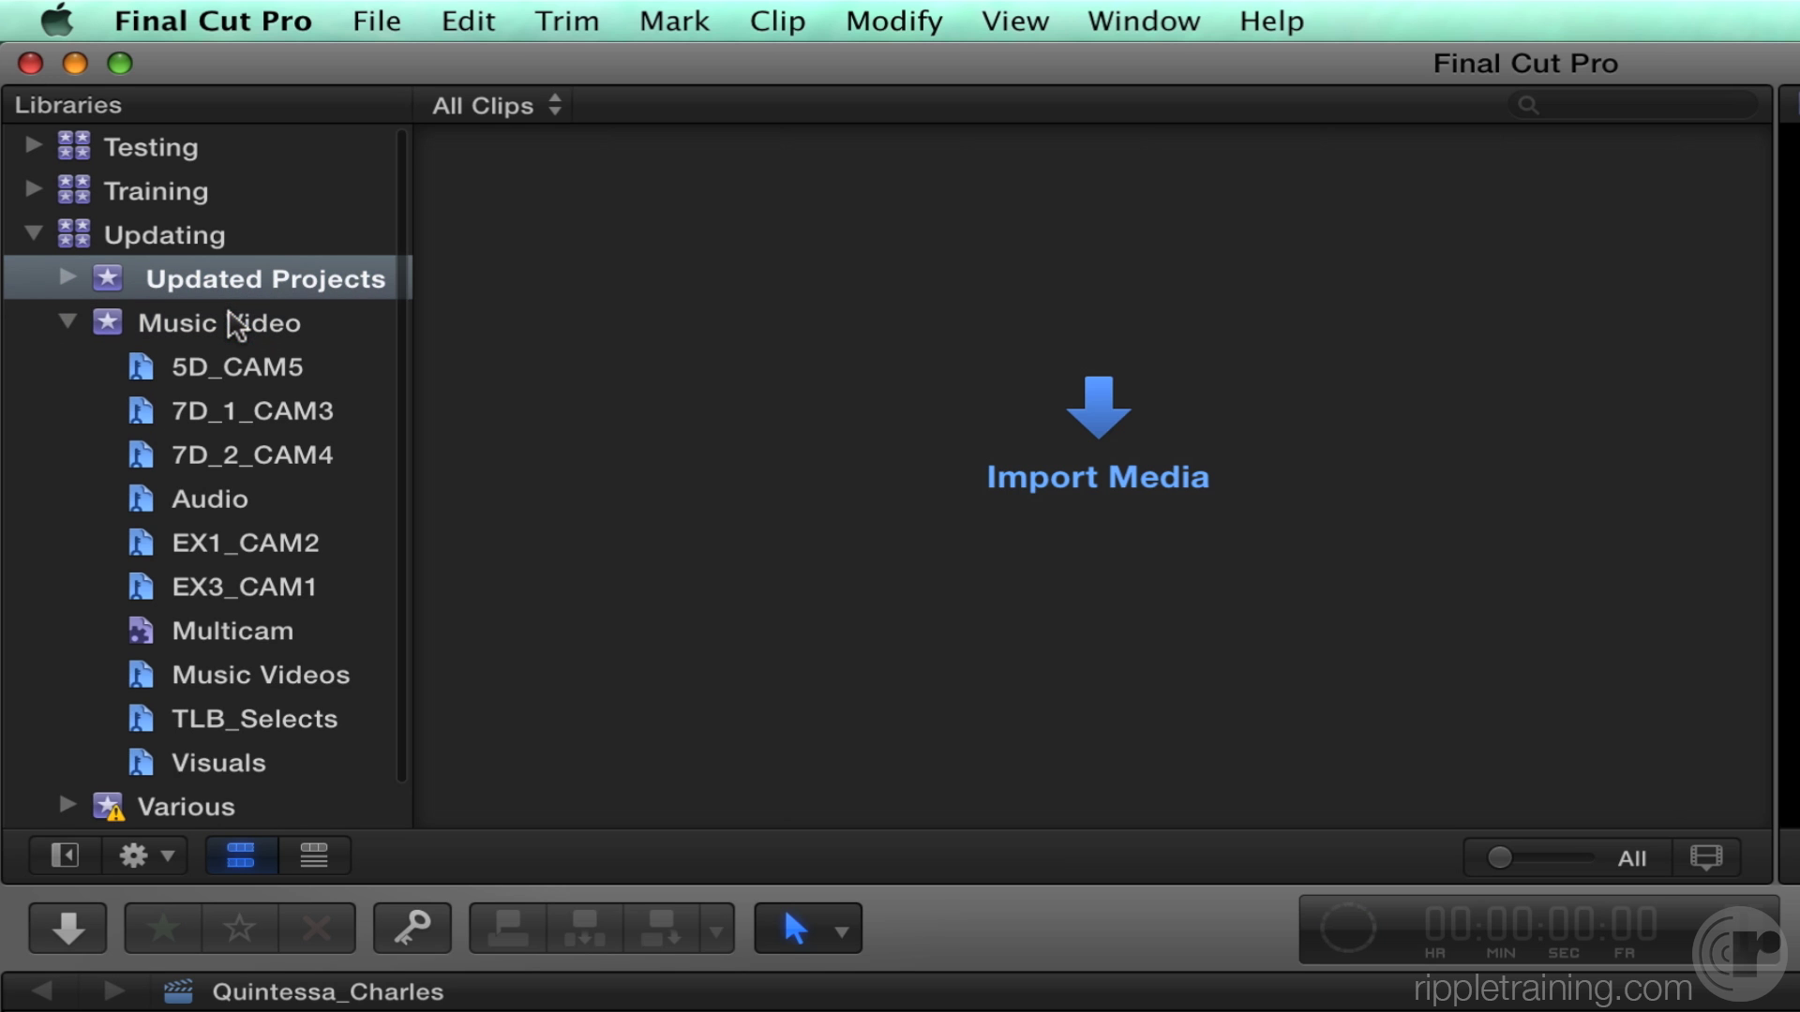
pyautogui.click(65, 323)
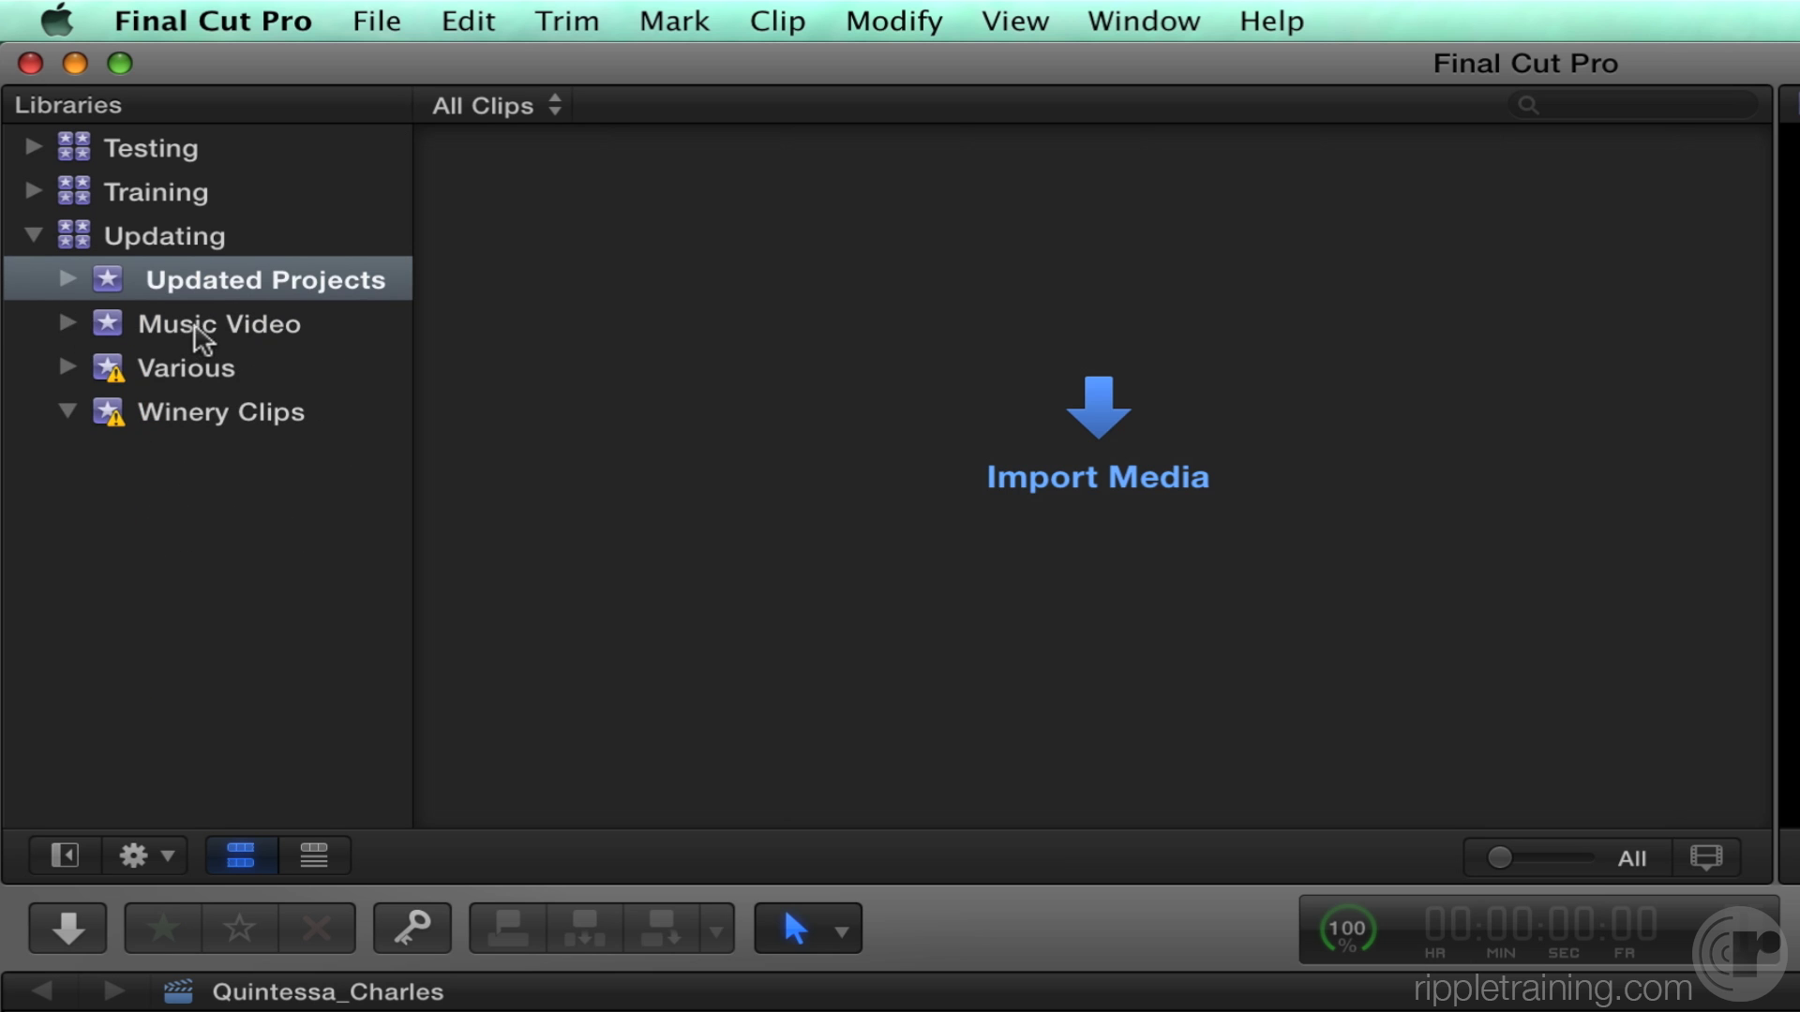
pyautogui.click(203, 328)
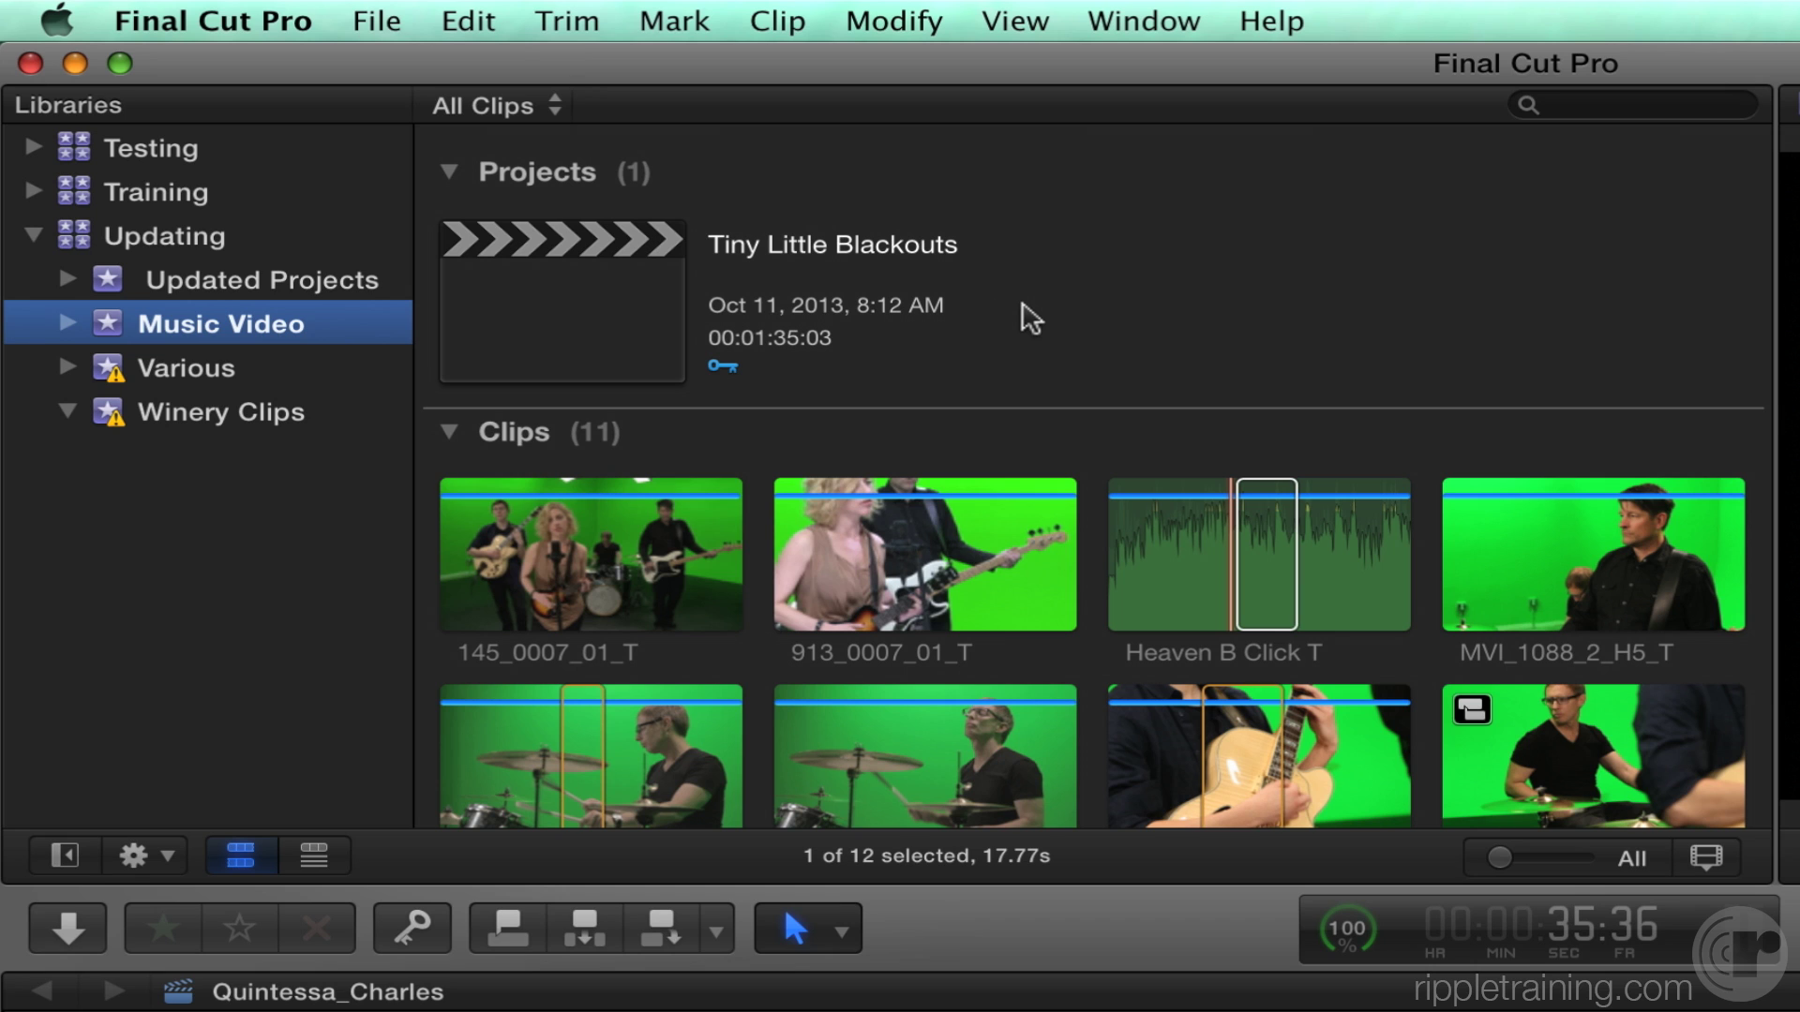
# Delete the empty Updated Projects event with Command-Delete.
pyautogui.click(285, 276)
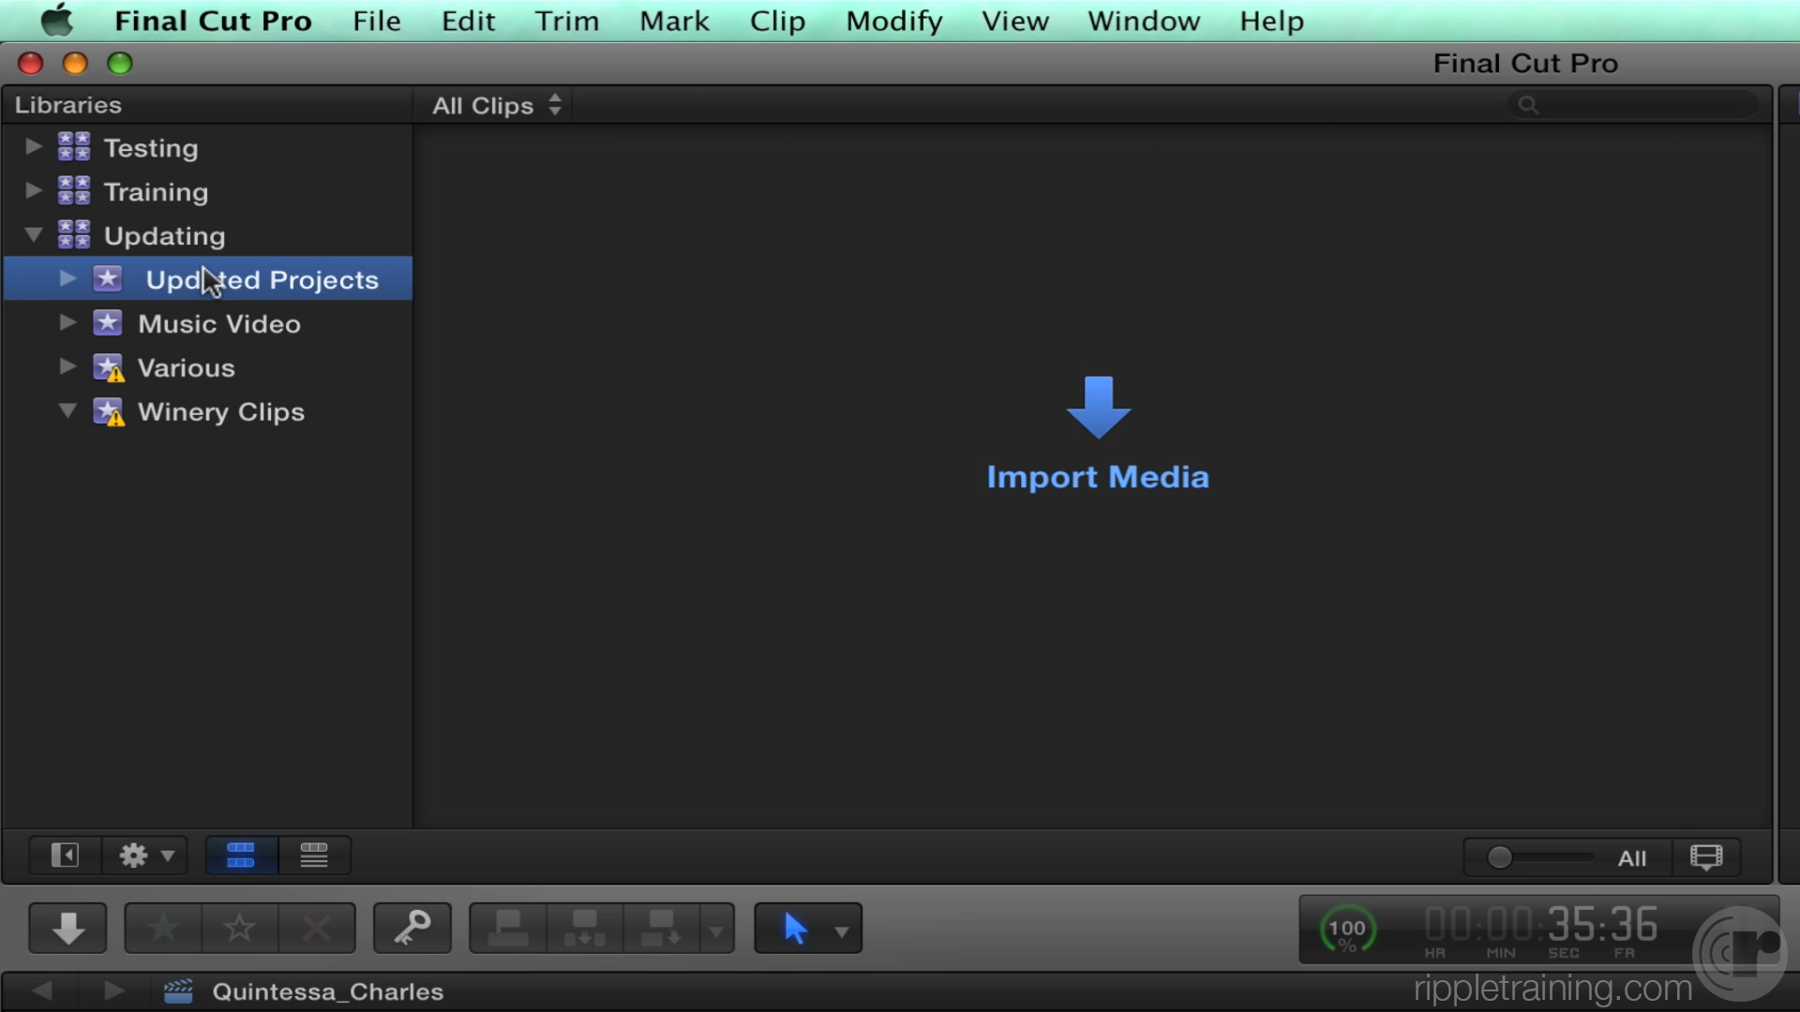
pyautogui.press('super+BackSpace')
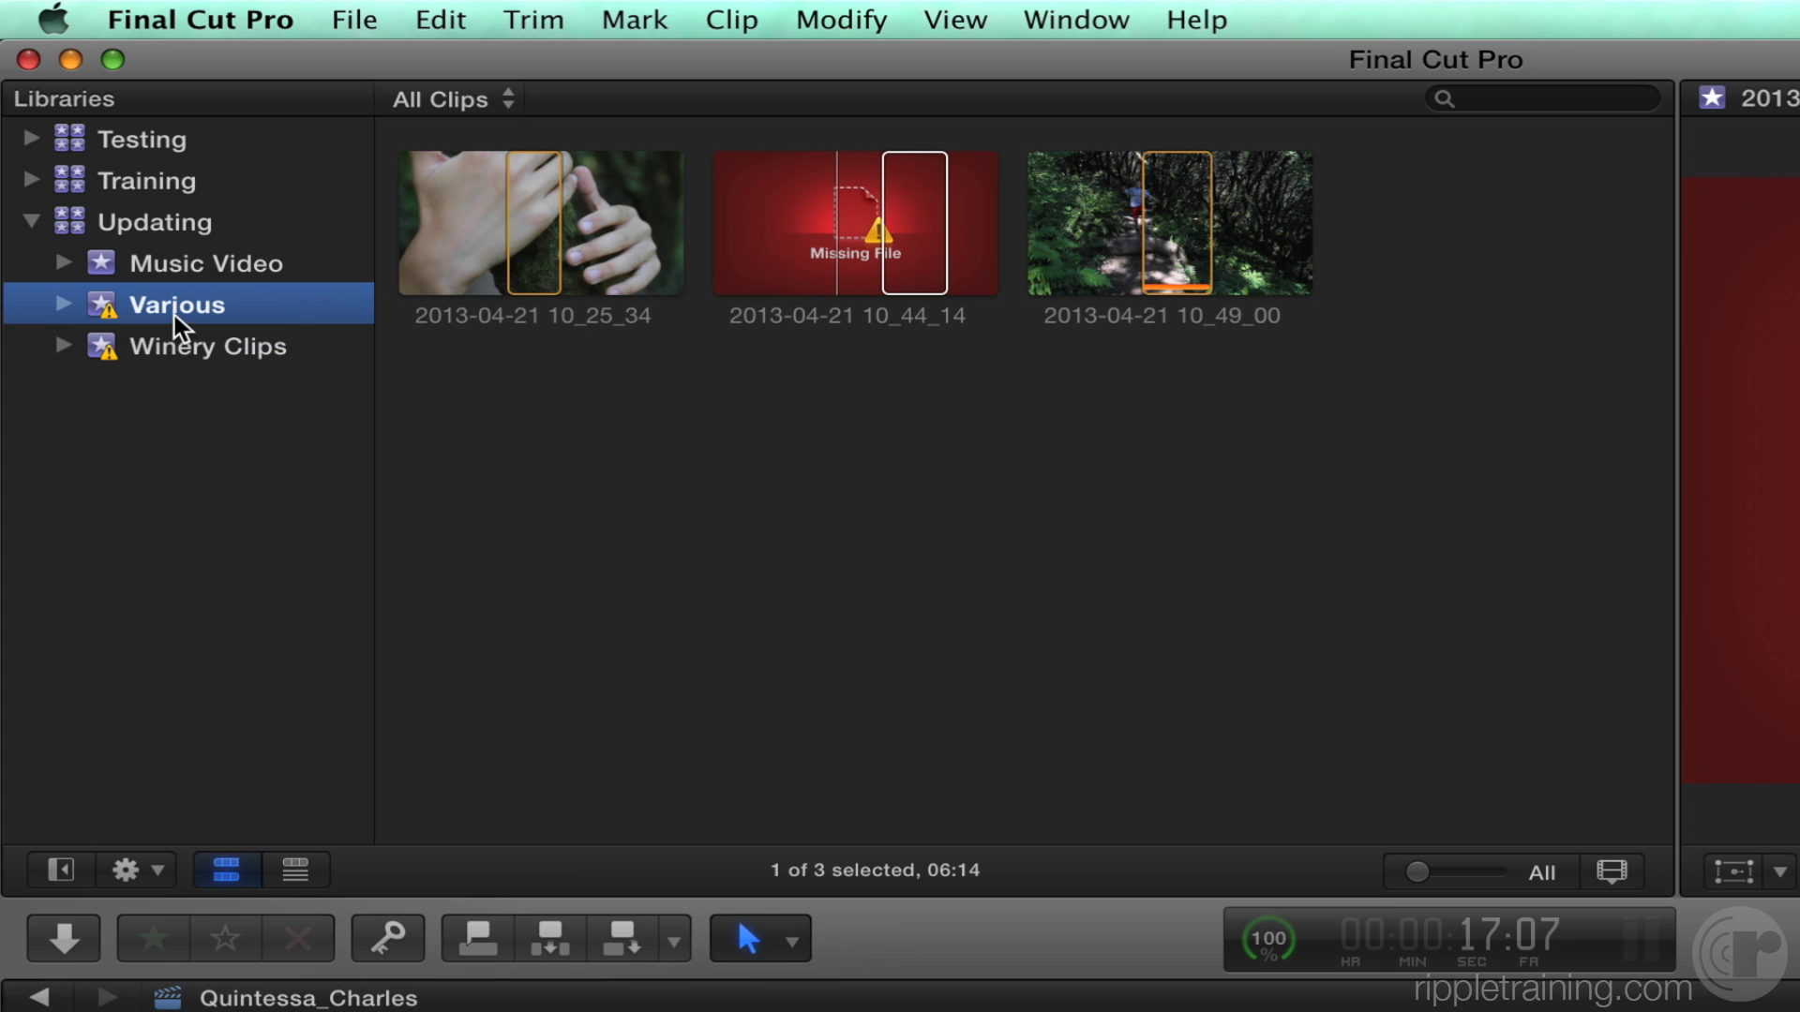
pyautogui.keyDown('super'); pyautogui.click(171, 343); pyautogui.keyUp('super')
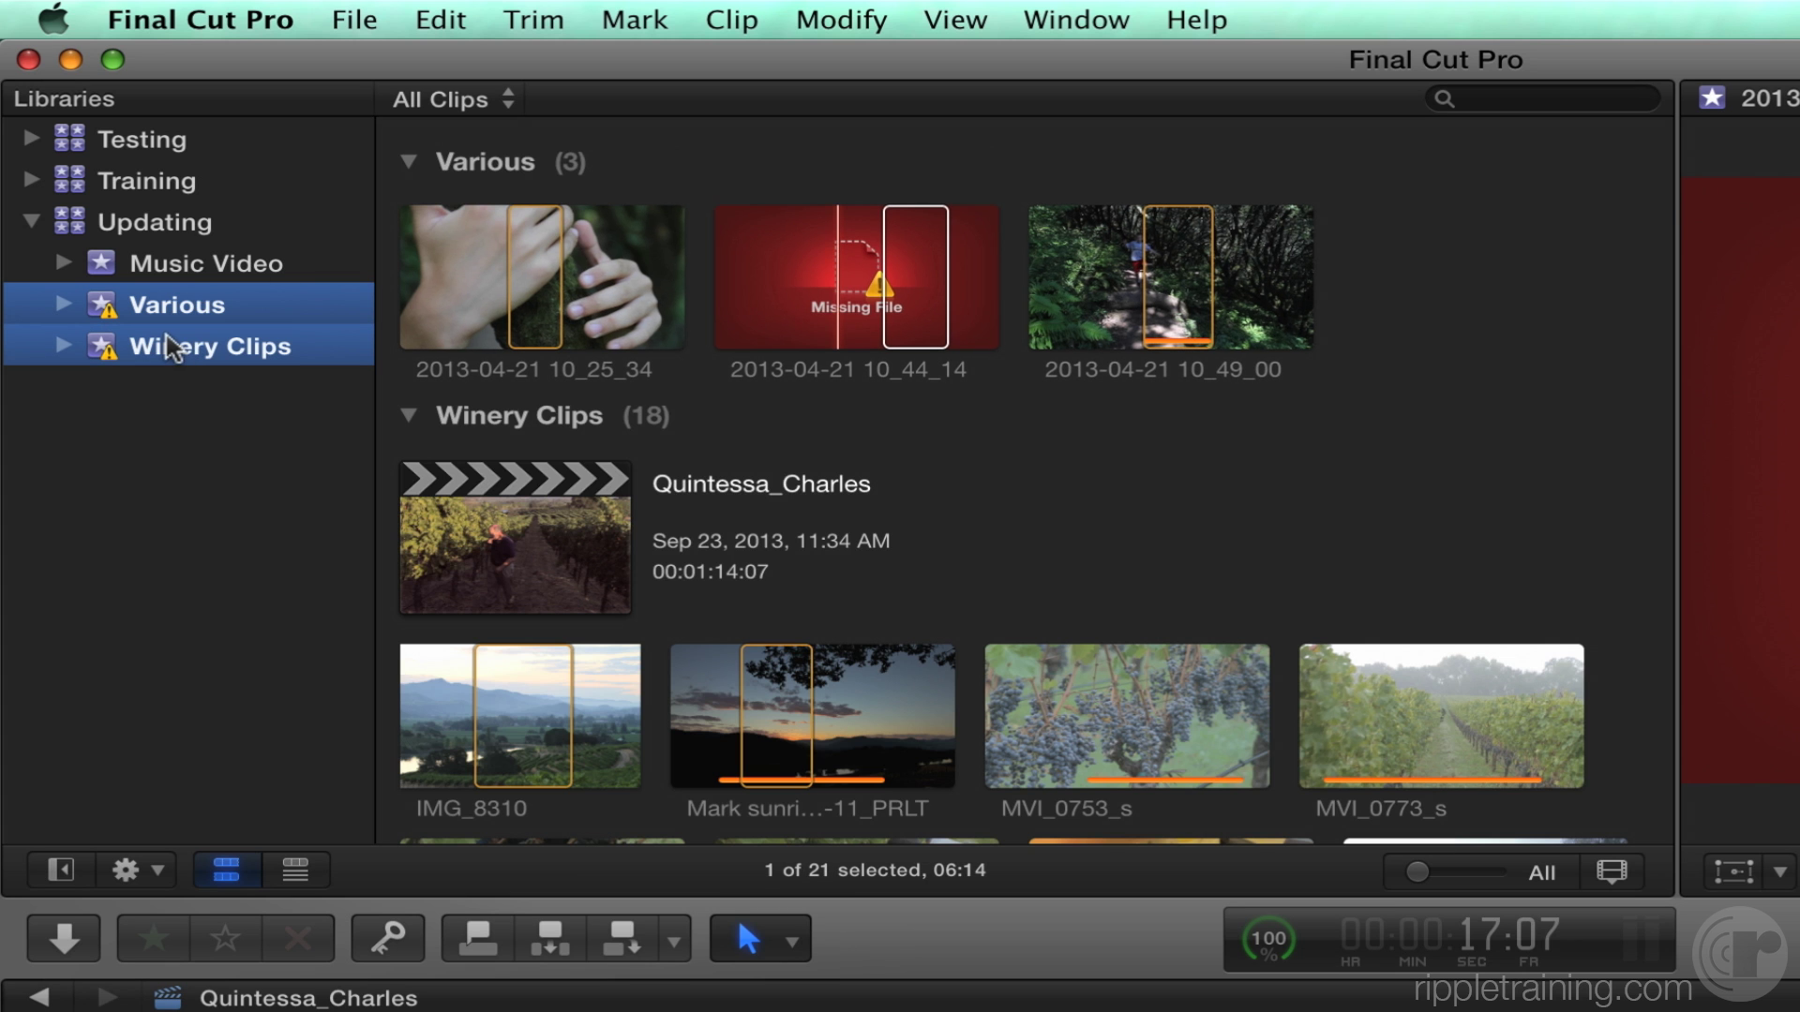
pyautogui.click(364, 17)
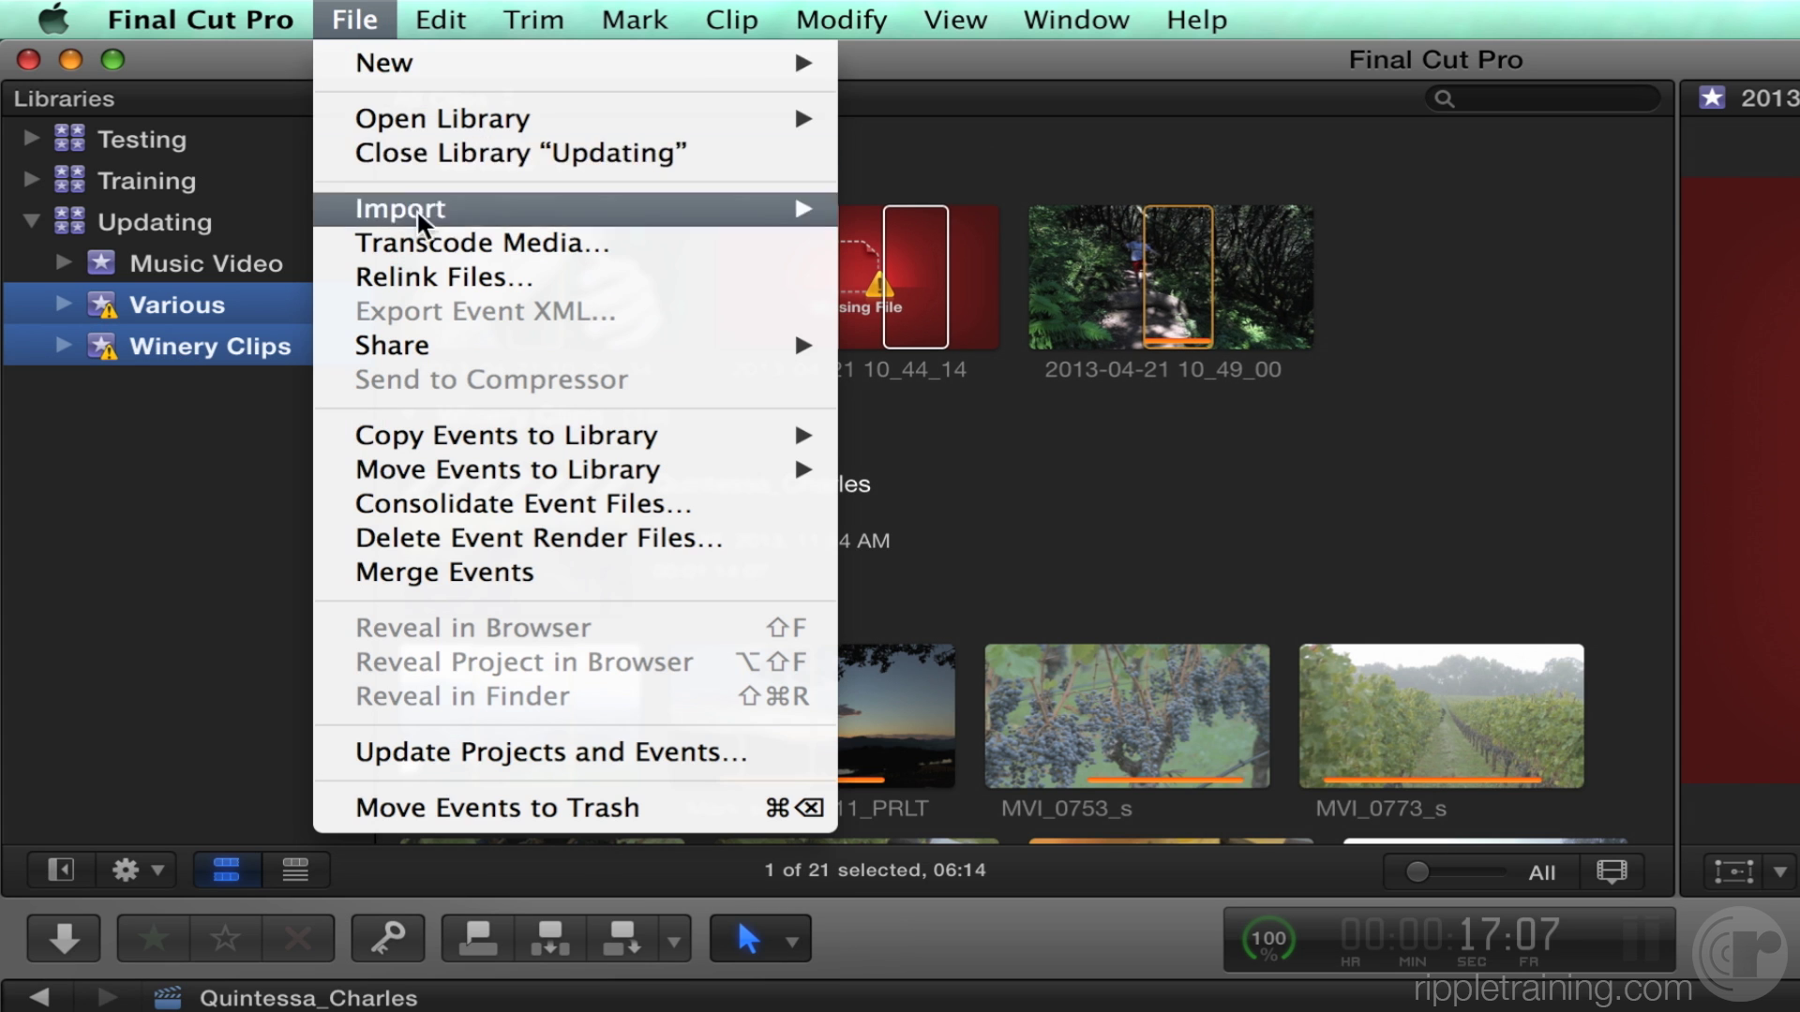
pyautogui.moveTo(497, 473)
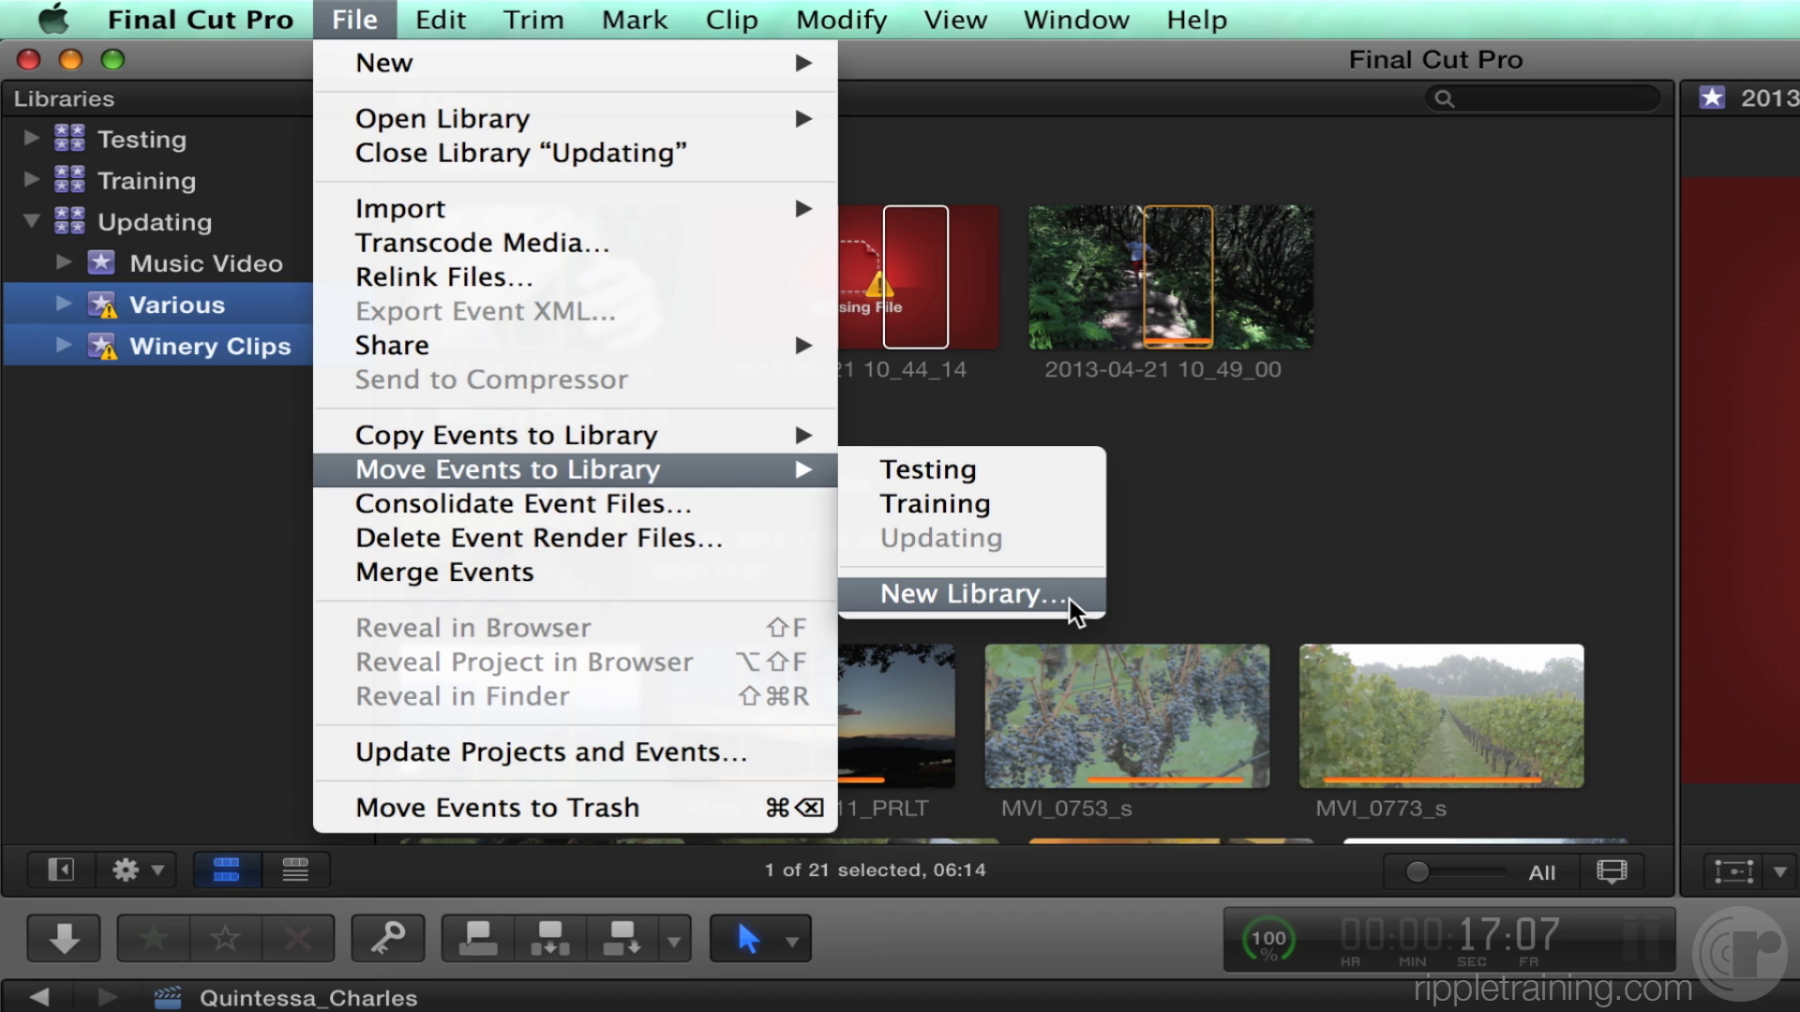
pyautogui.click(268, 606)
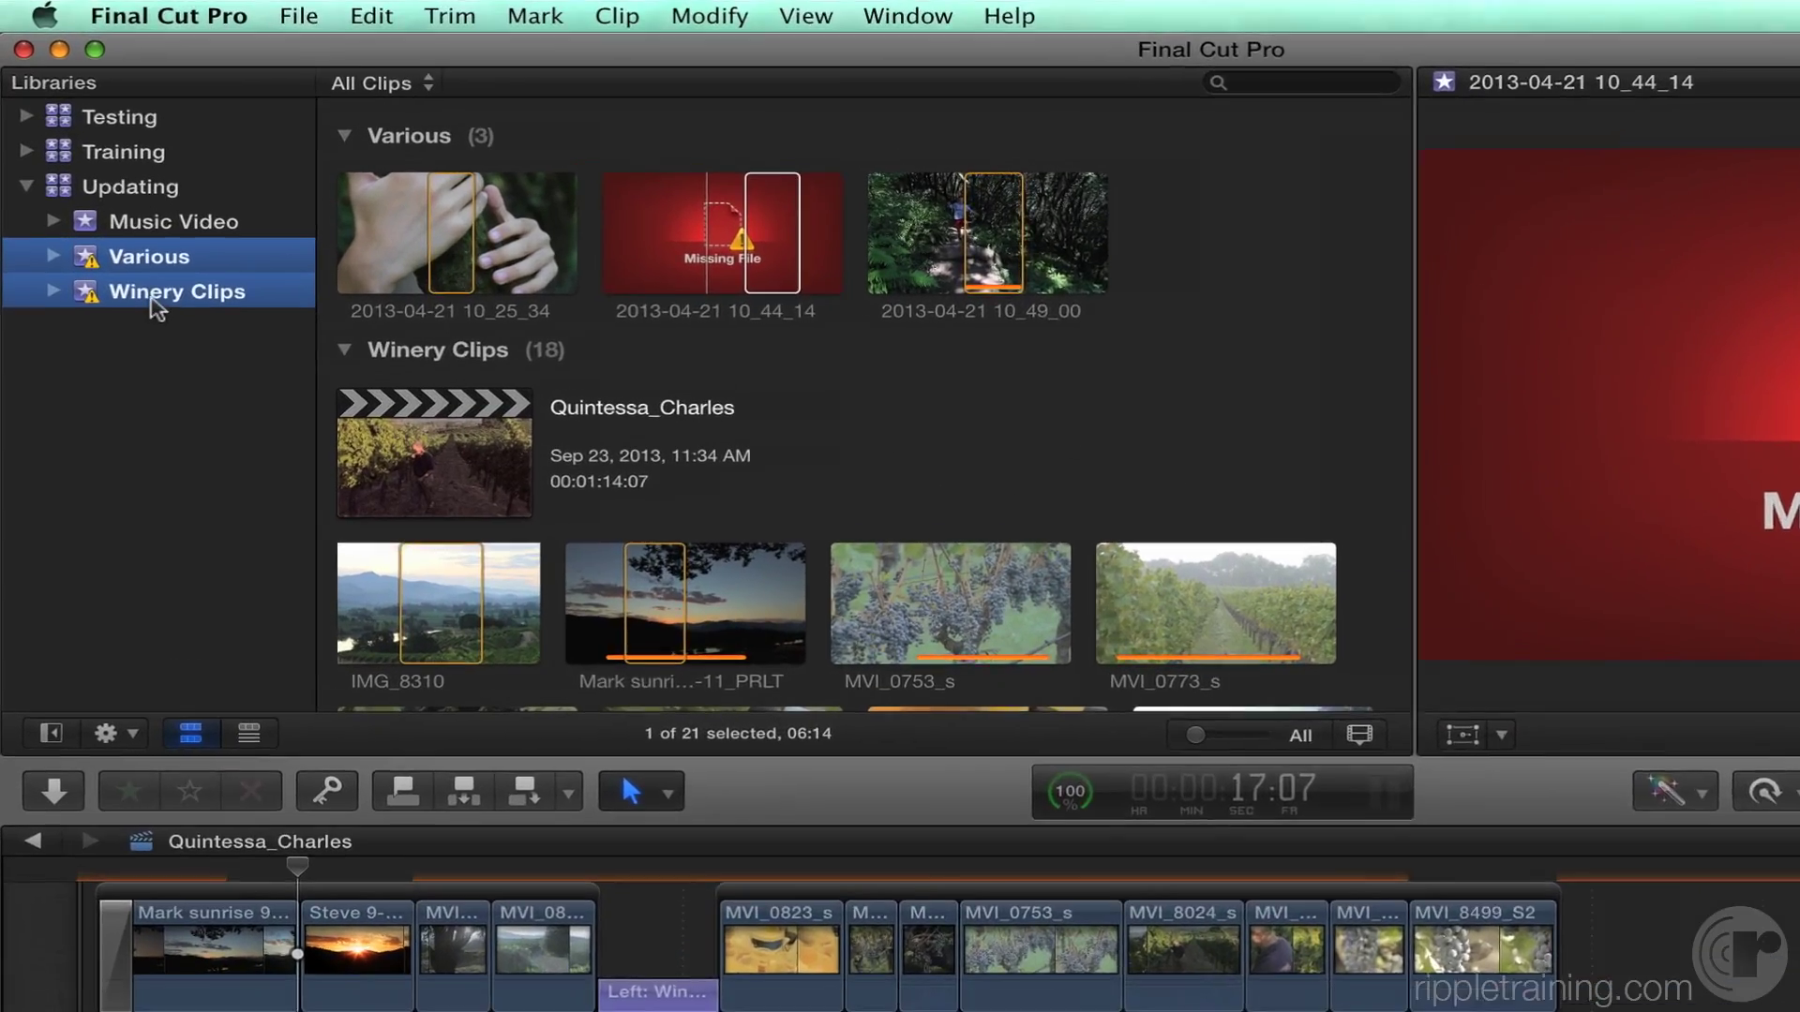
pyautogui.click(148, 220)
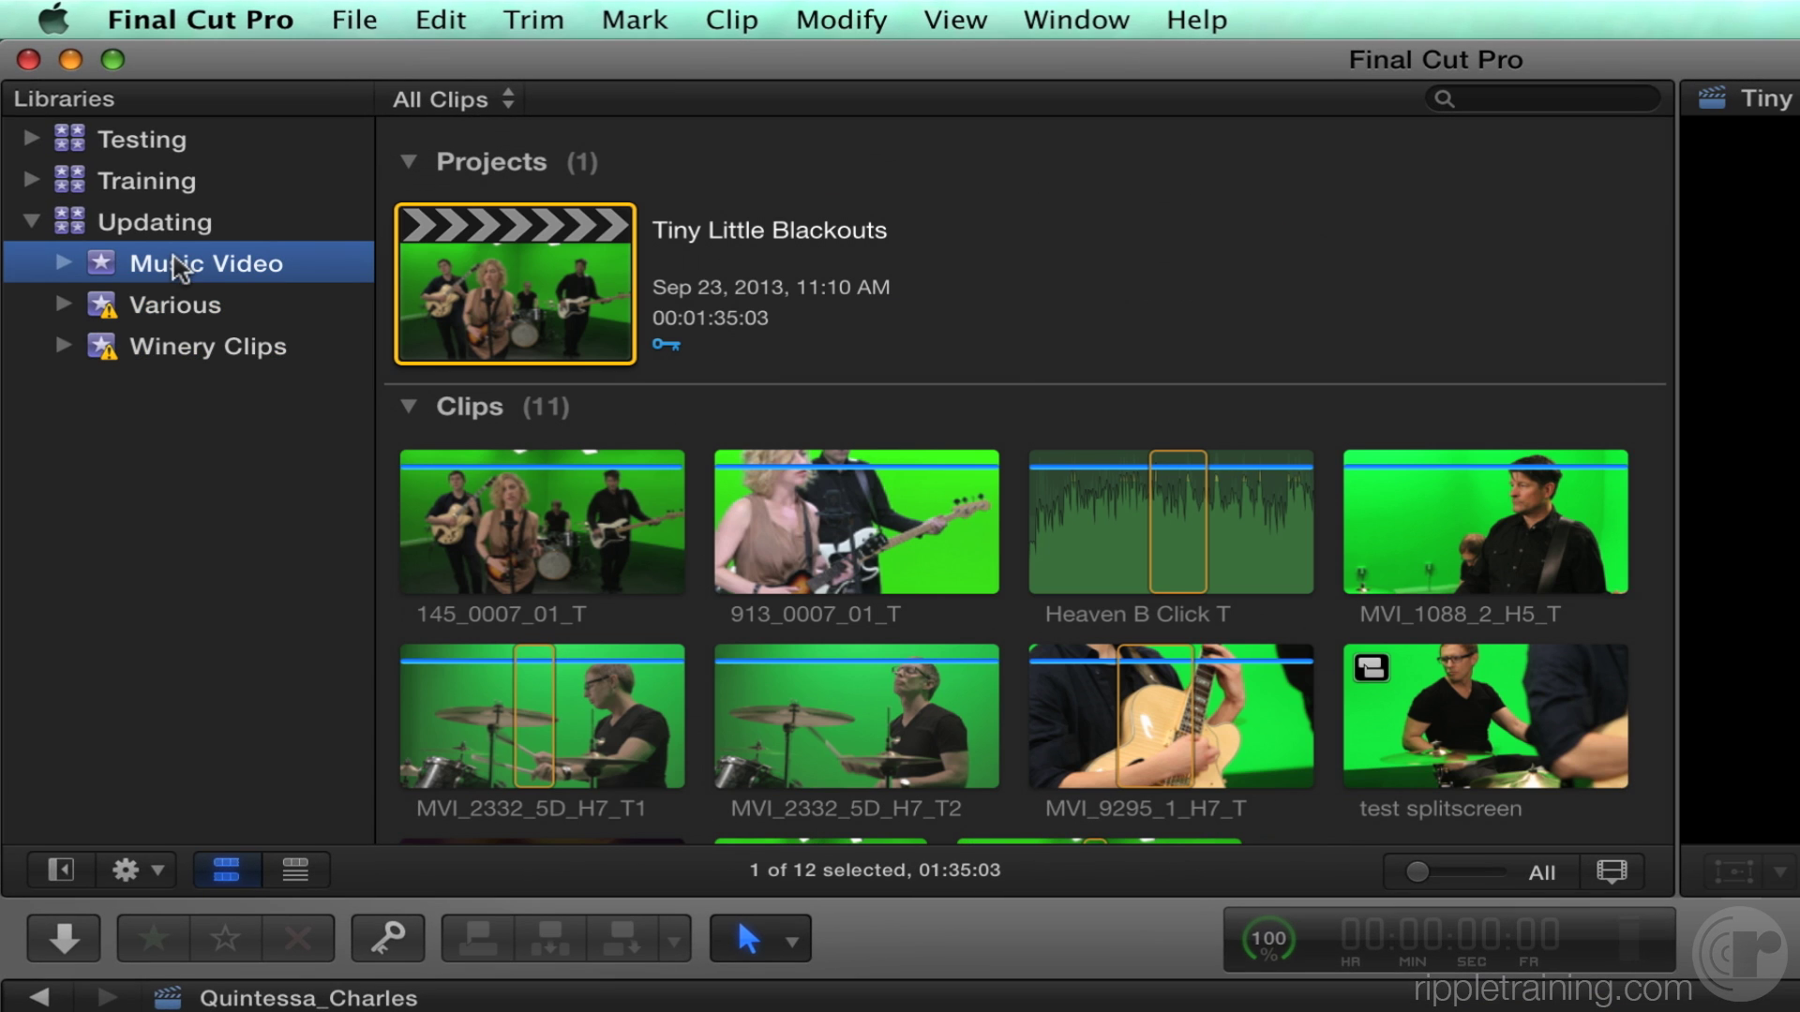
pyautogui.click(170, 308)
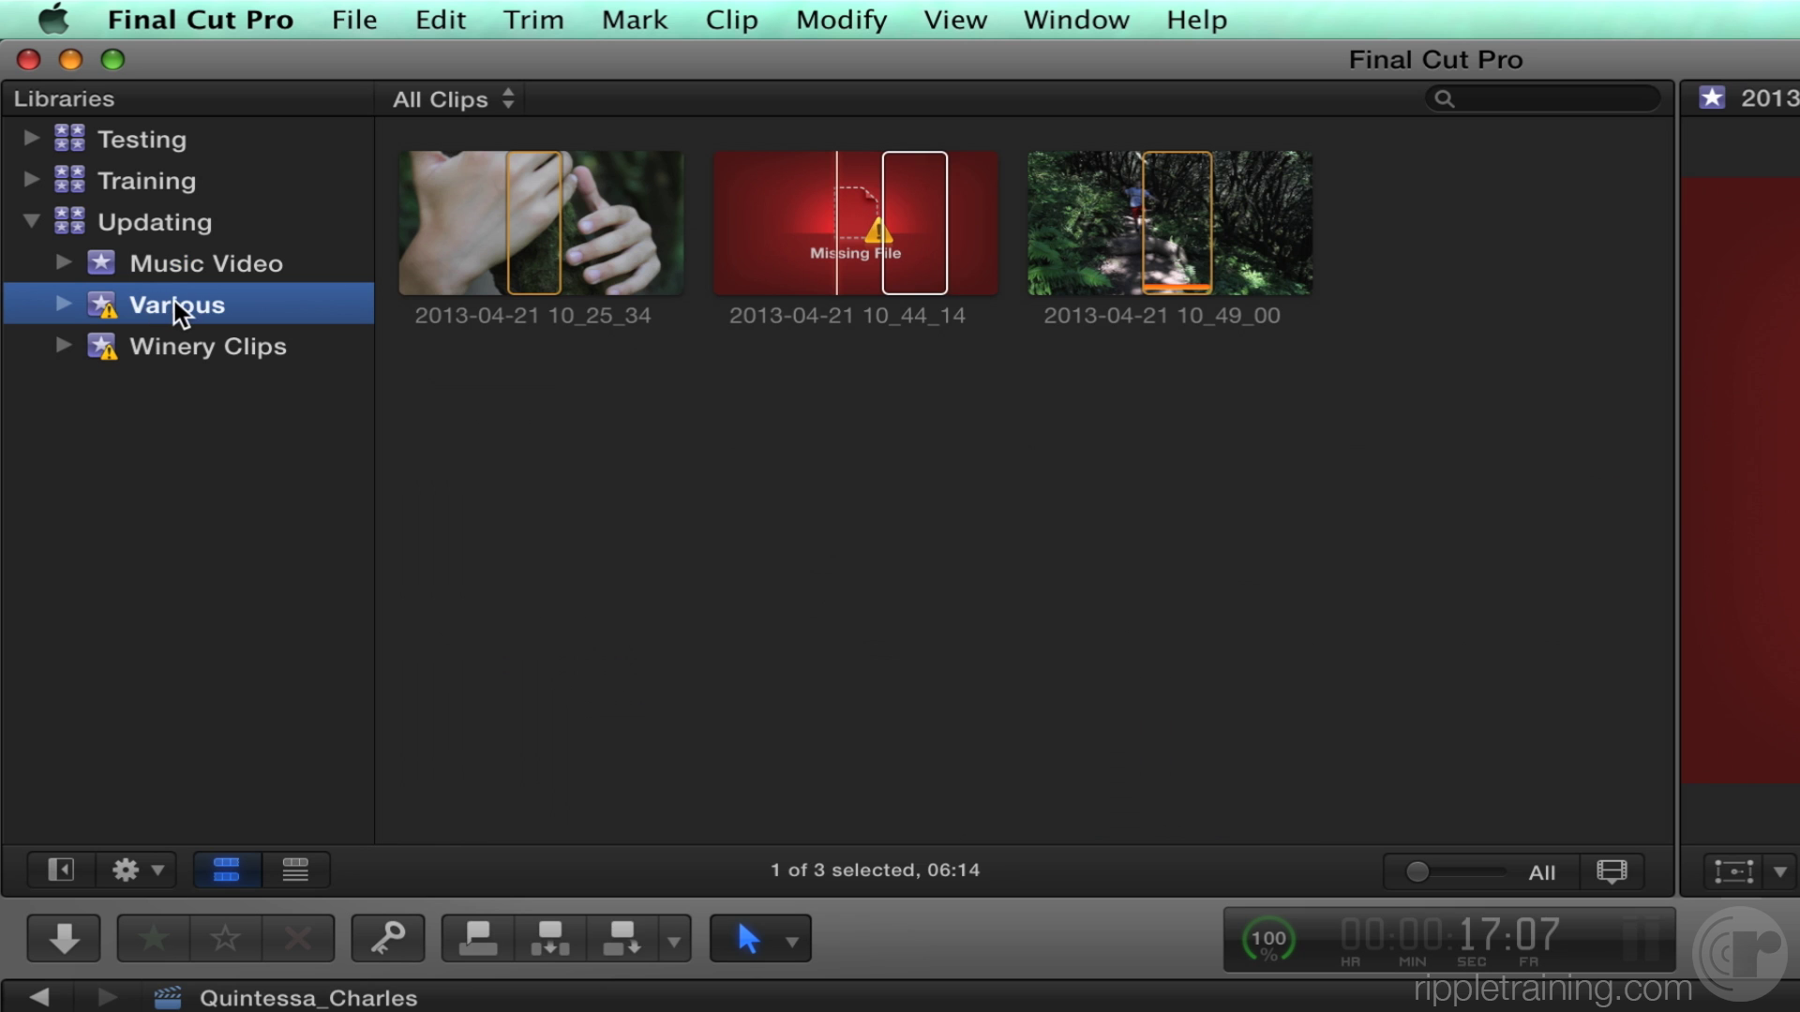
# In Finder, hide Final Cut Pro and open the Updating drive in list view.
pyautogui.press('super+Tab')
pyautogui.press('super+Tab')
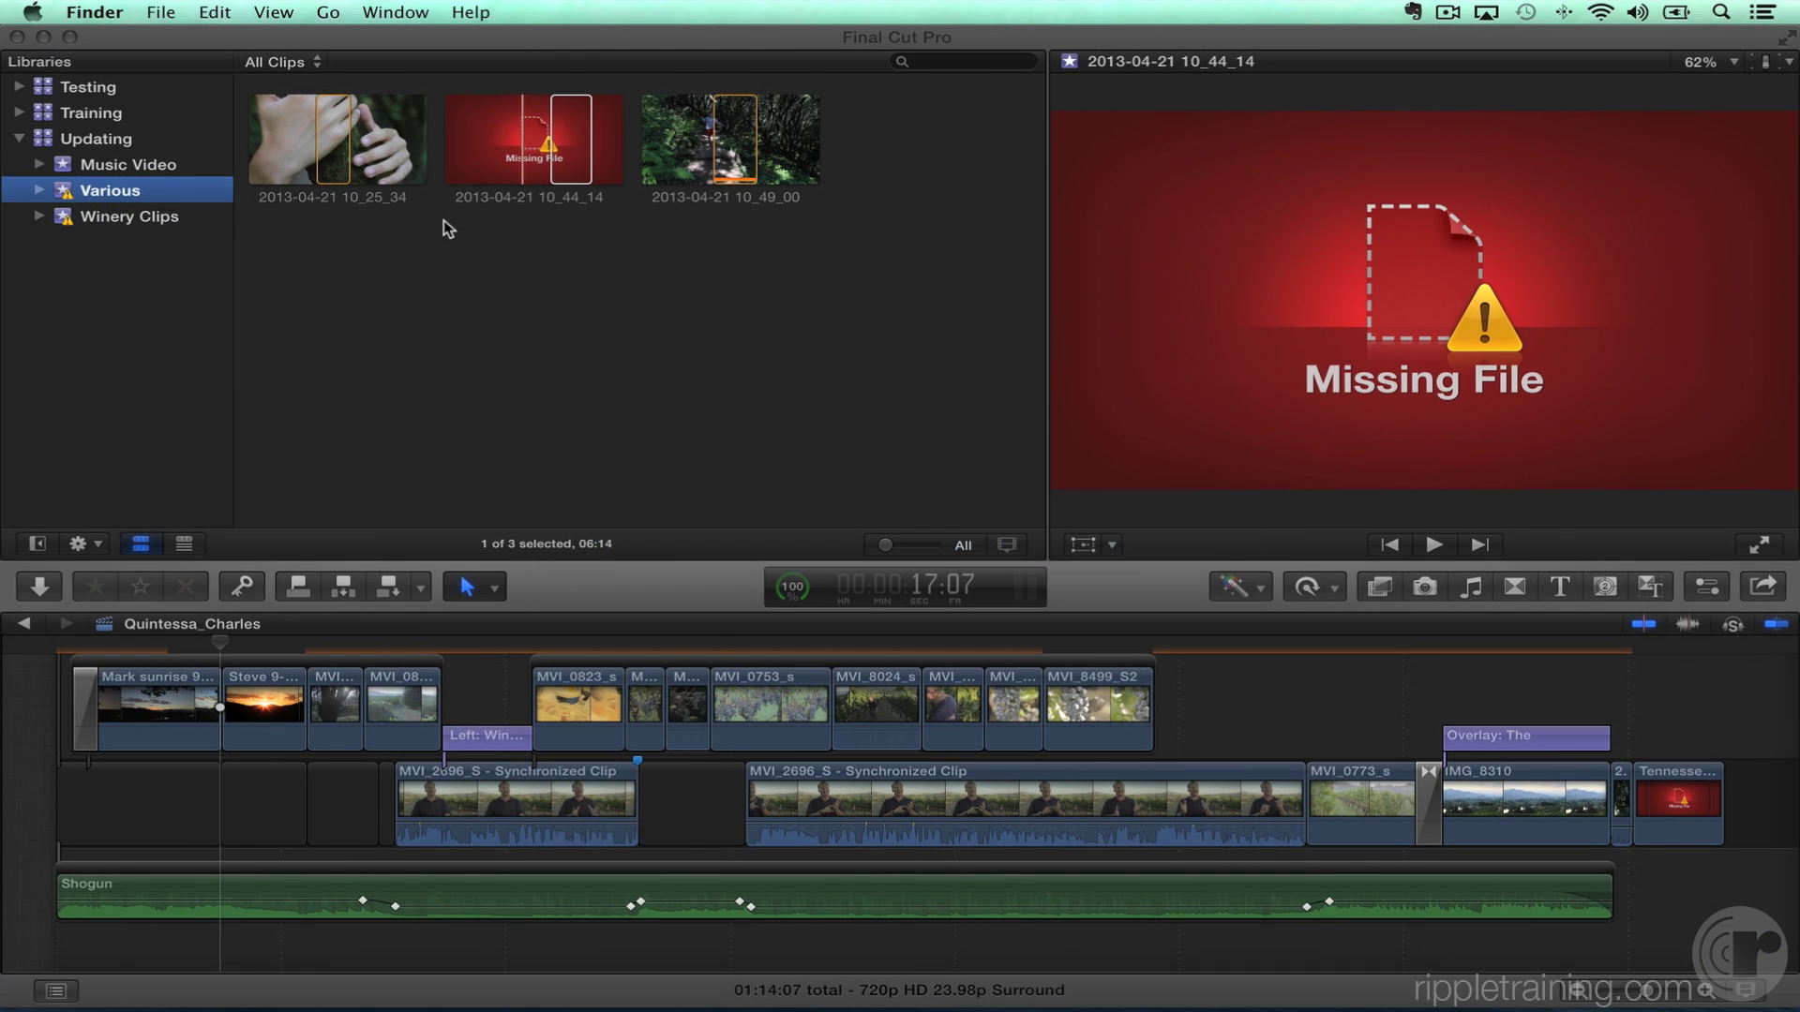
pyautogui.press('super+alt+h')
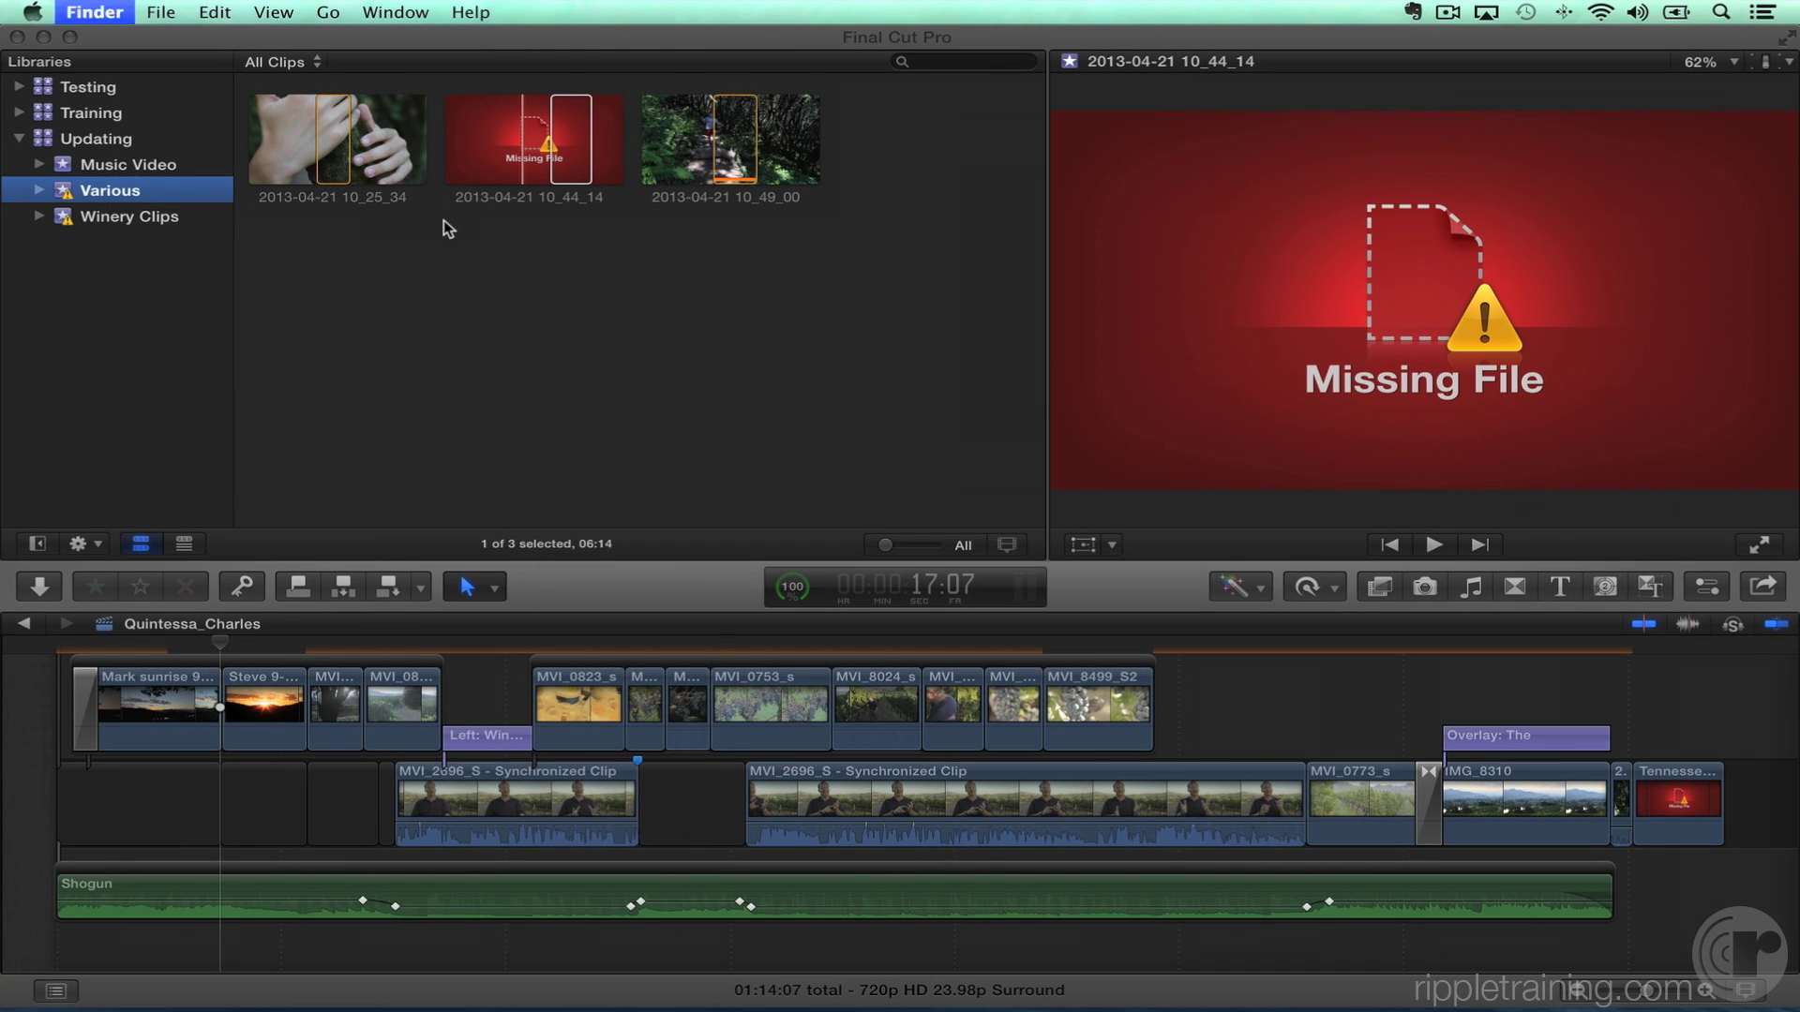
pyautogui.doubleClick(1741, 218)
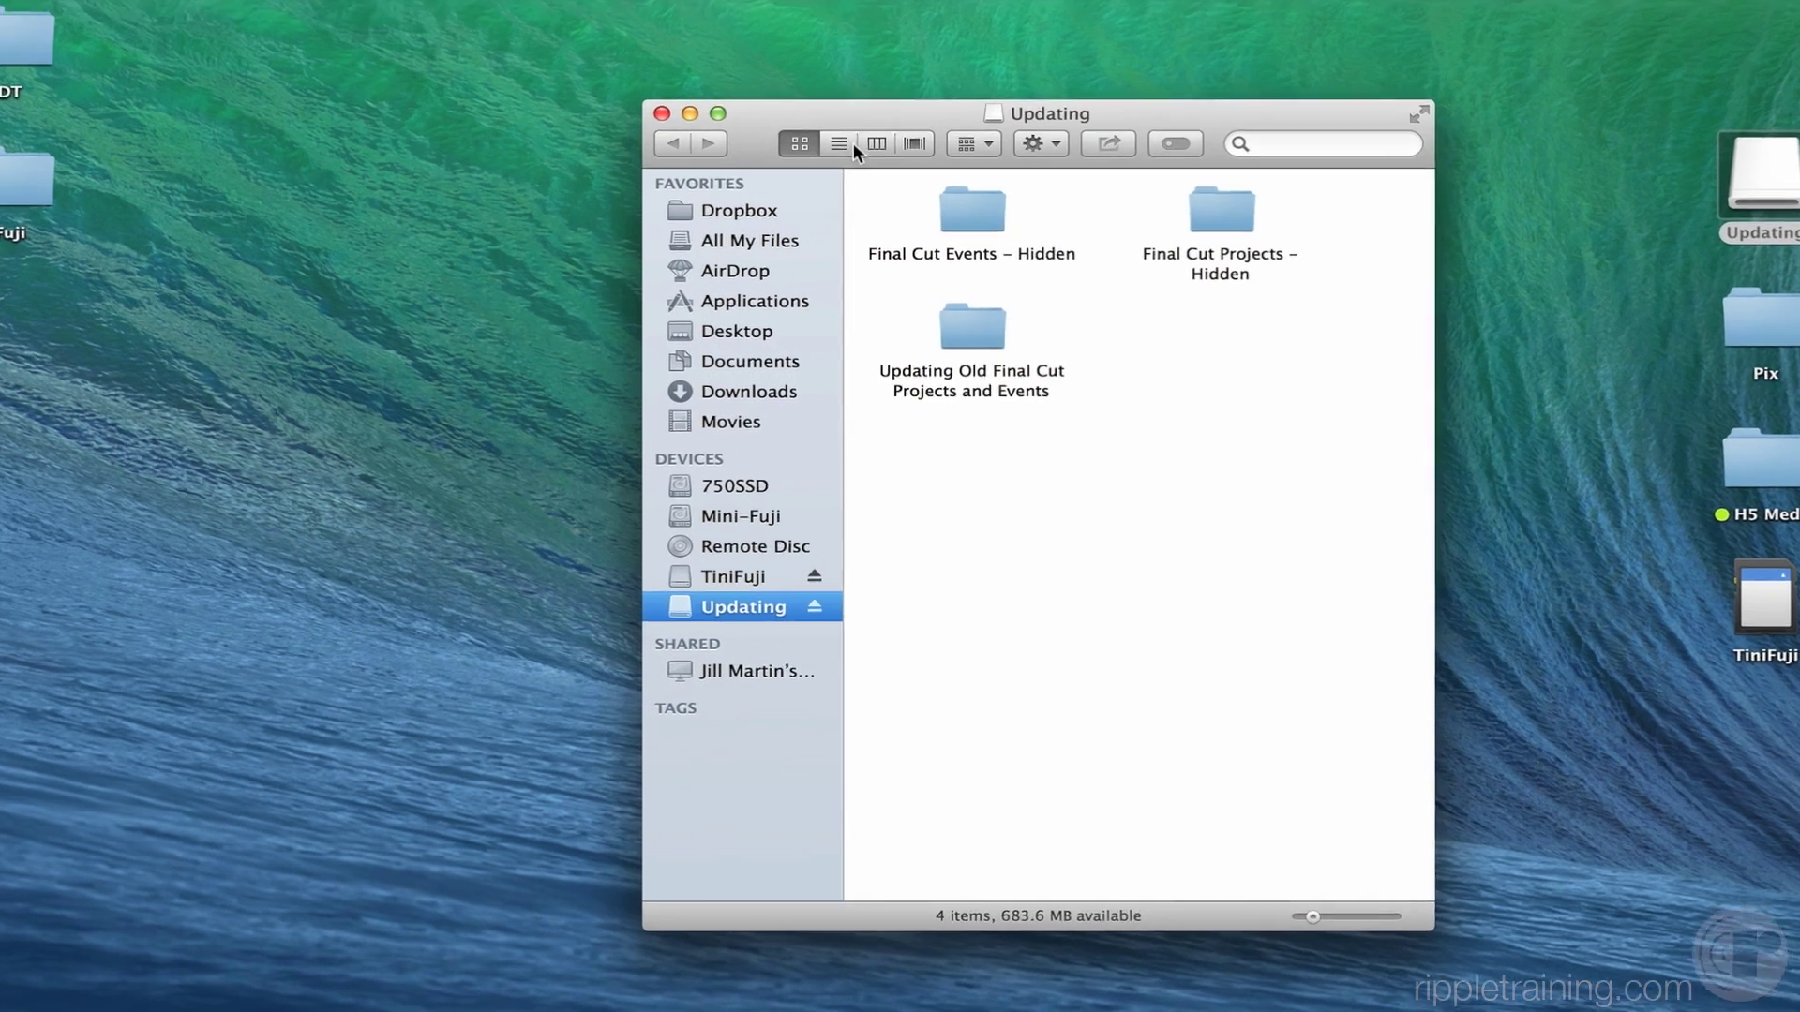
pyautogui.click(849, 143)
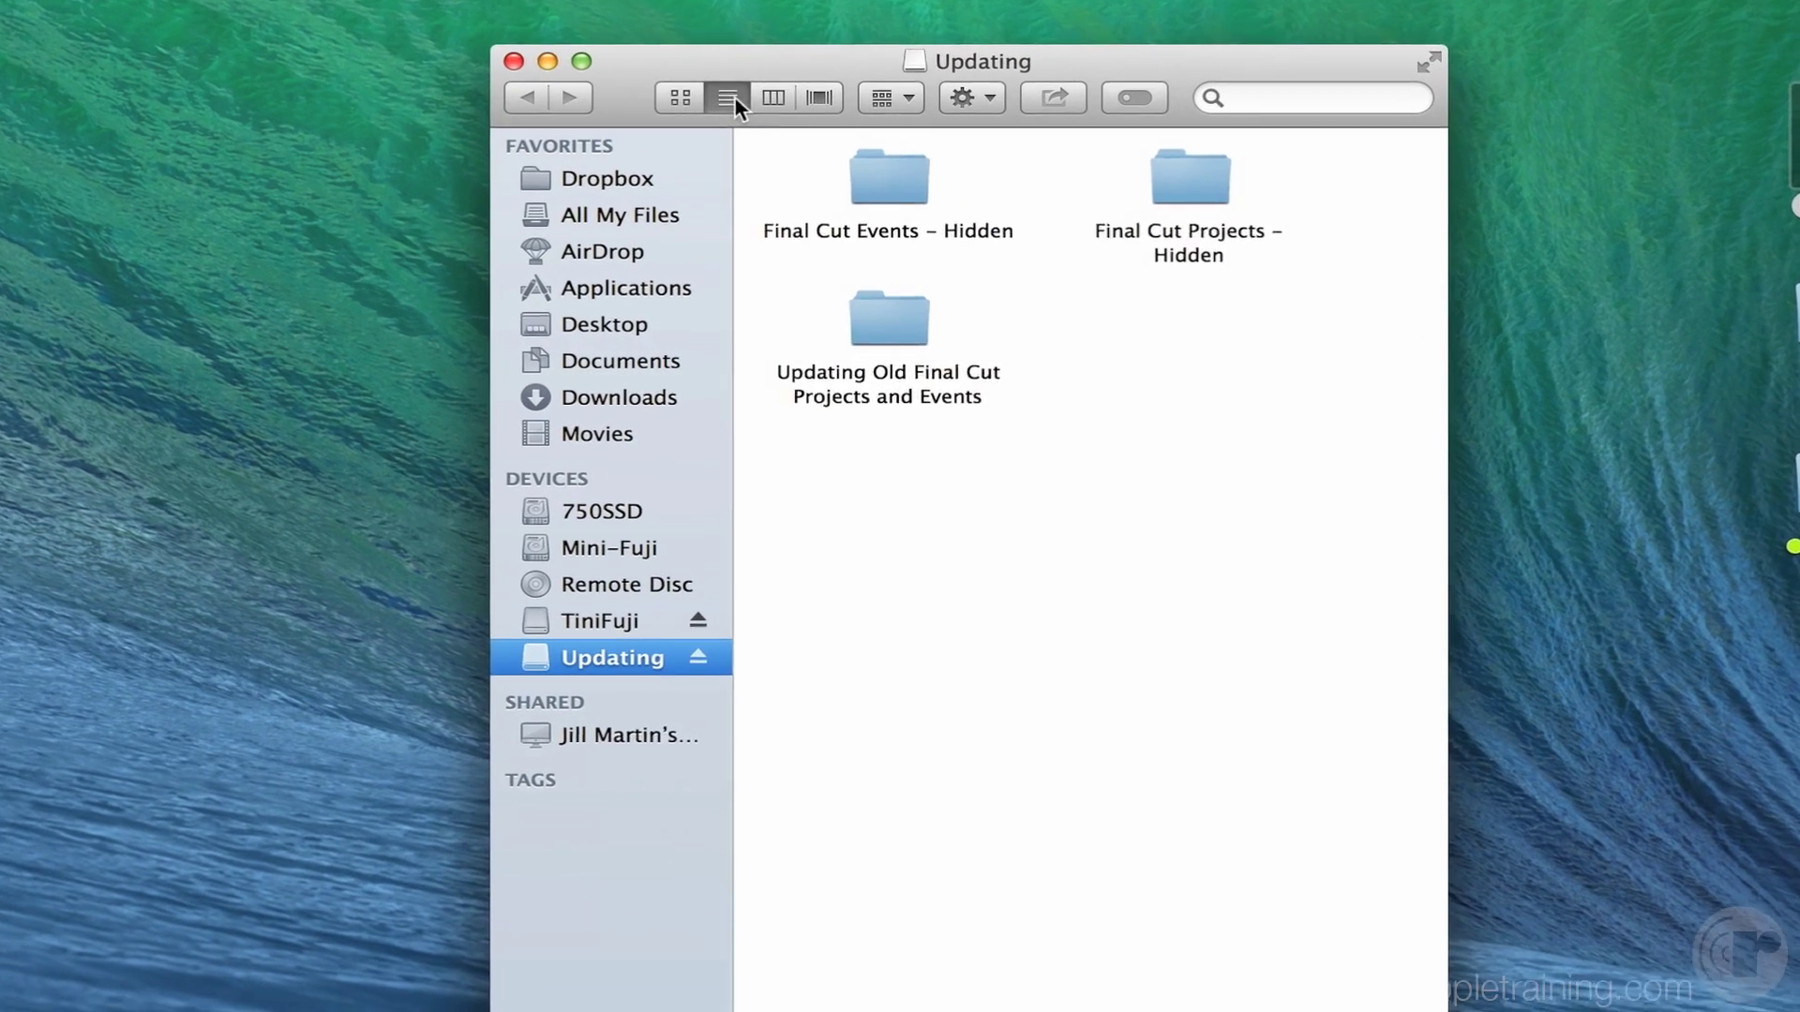
# Show the Updating library's package contents, expand the Various event's media, and return to Final Cut Pro.
pyautogui.click(736, 199)
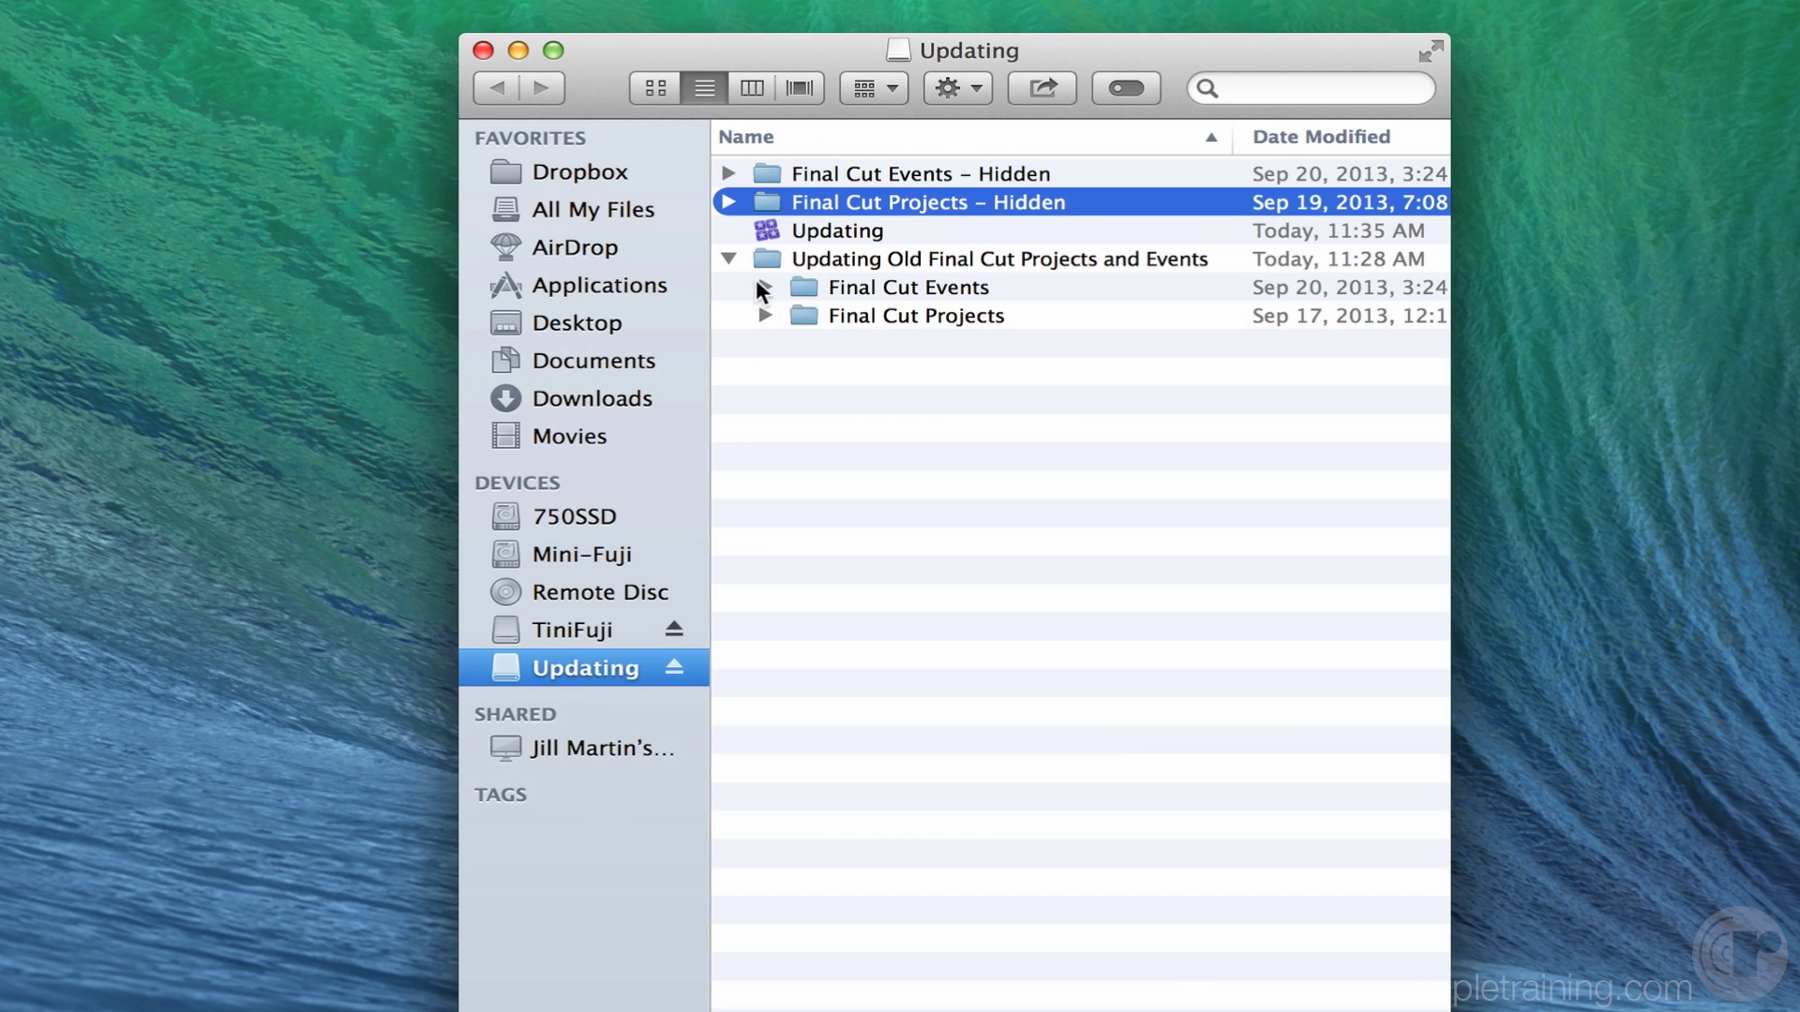
pyautogui.rightClick(764, 230)
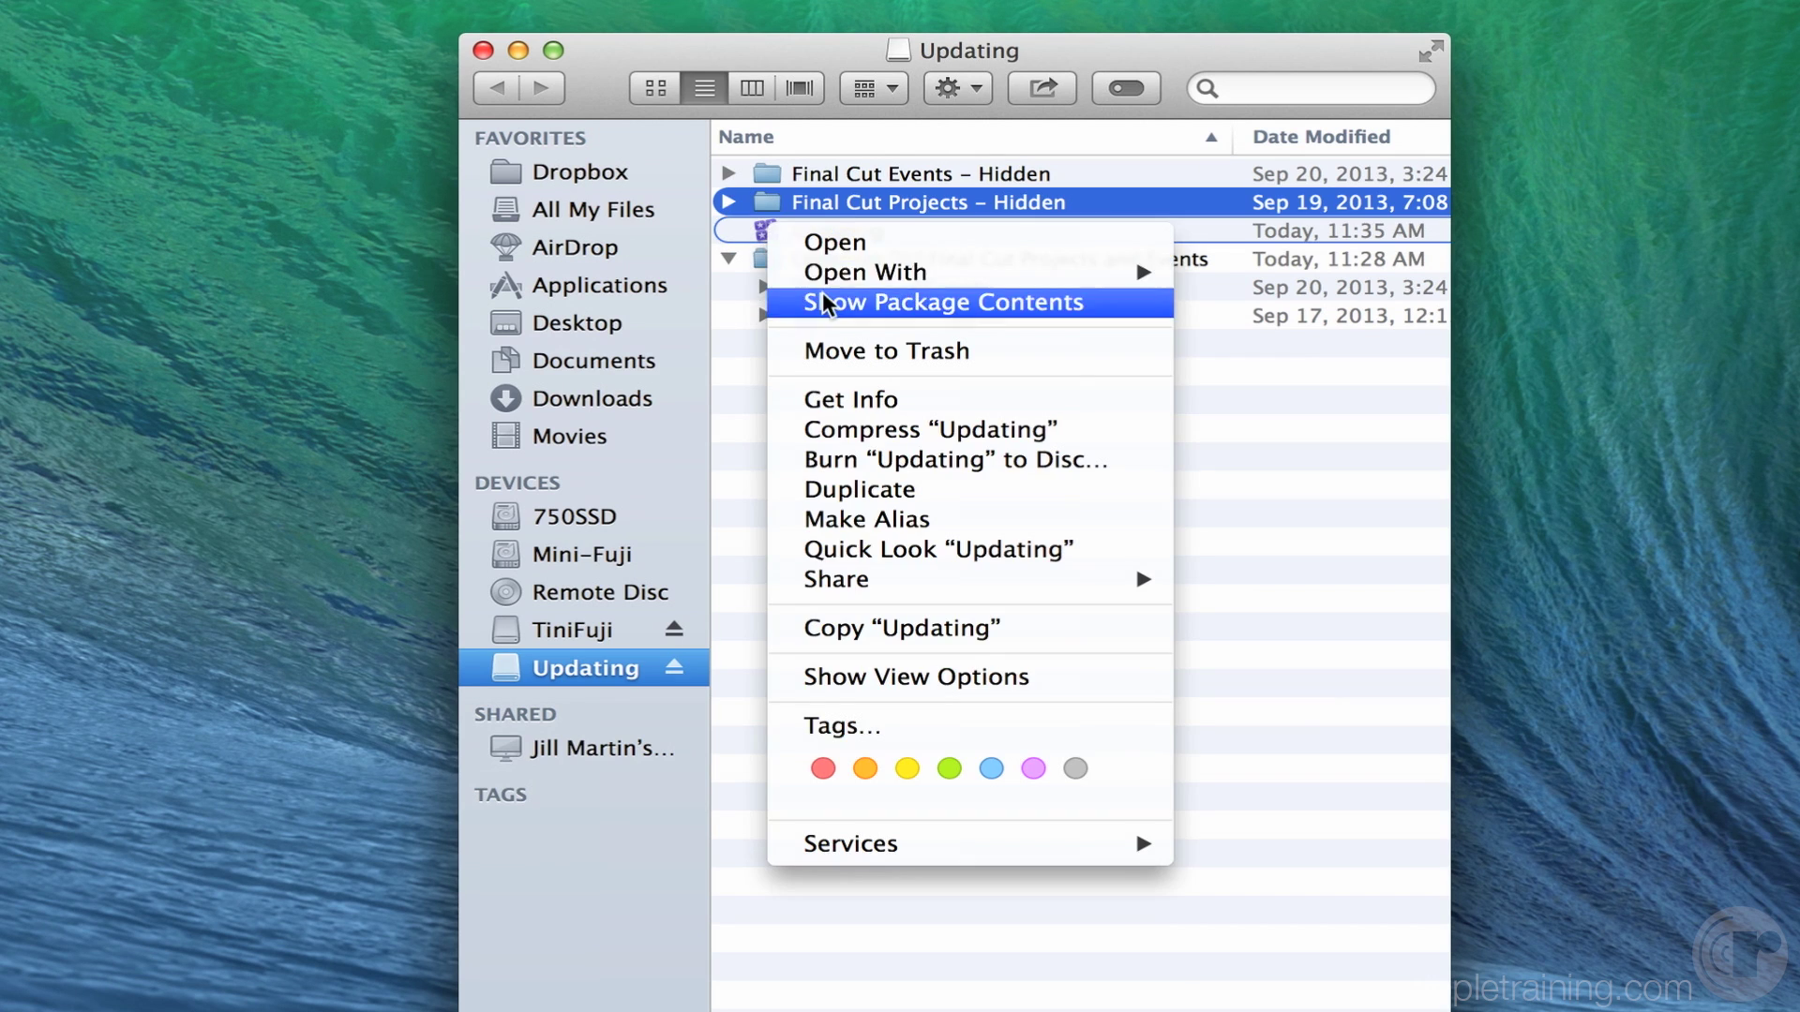
pyautogui.click(825, 296)
pyautogui.click(732, 258)
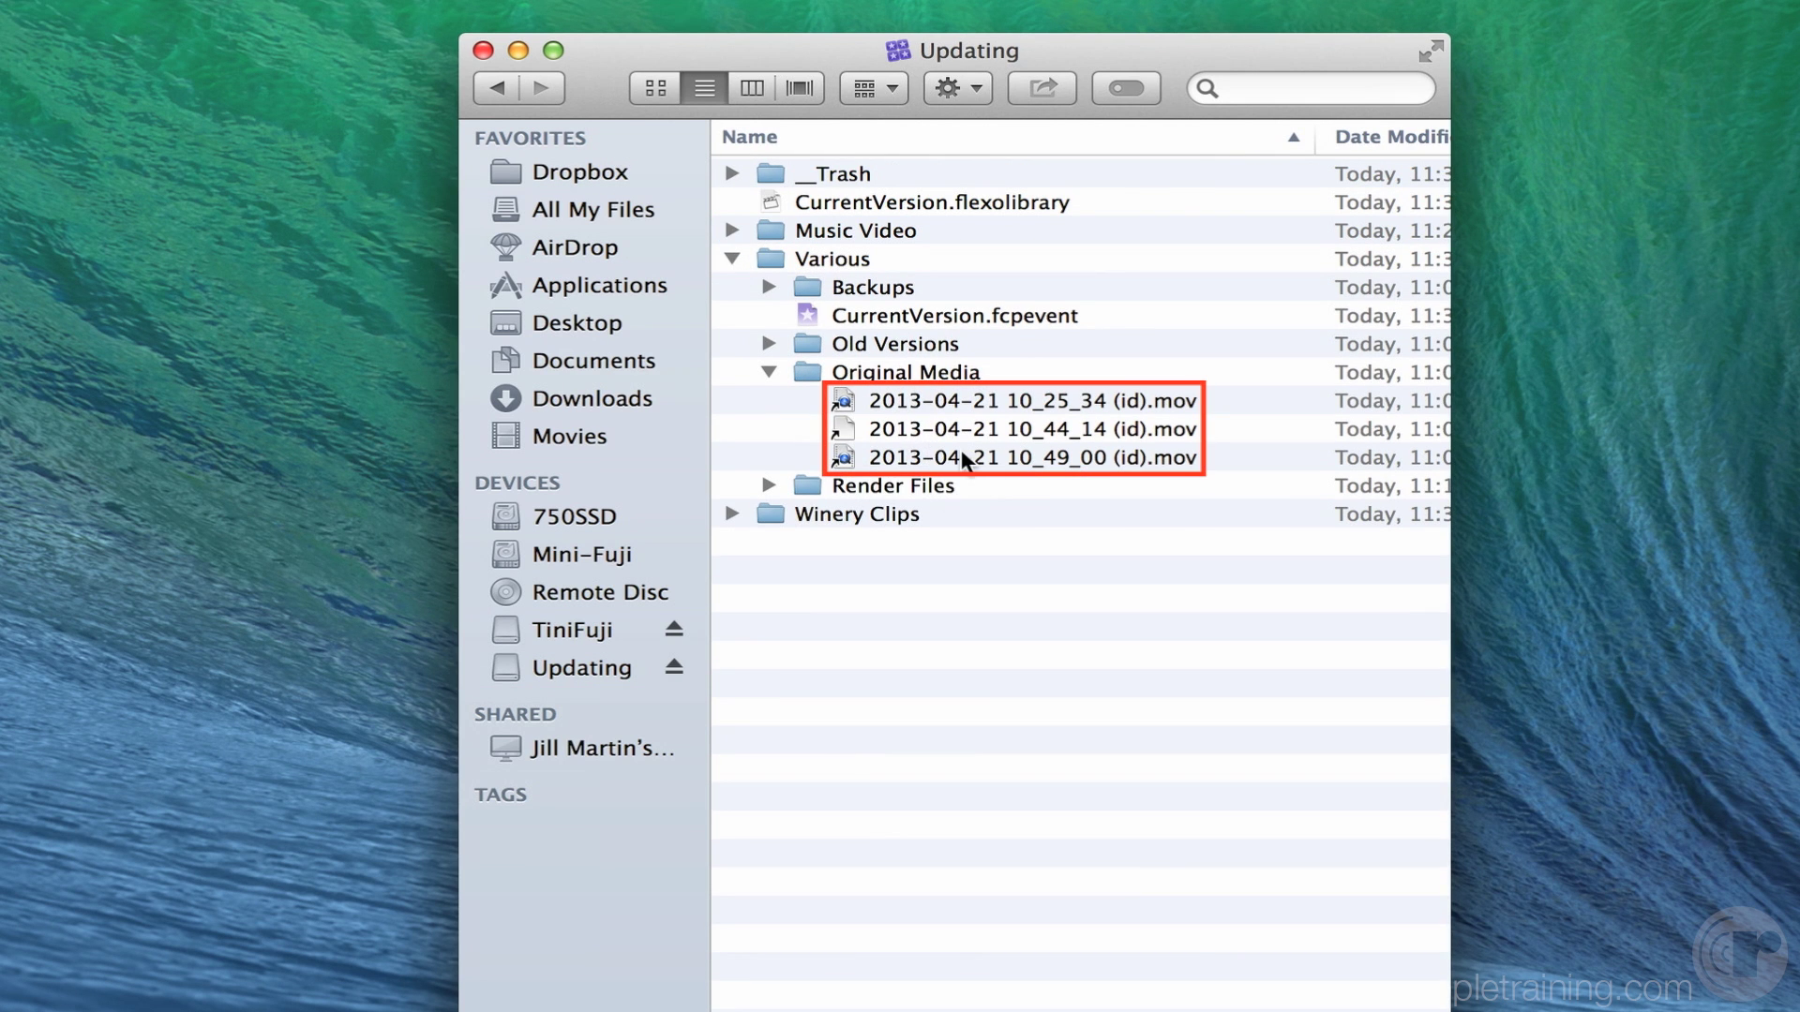
pyautogui.press('super+Tab')
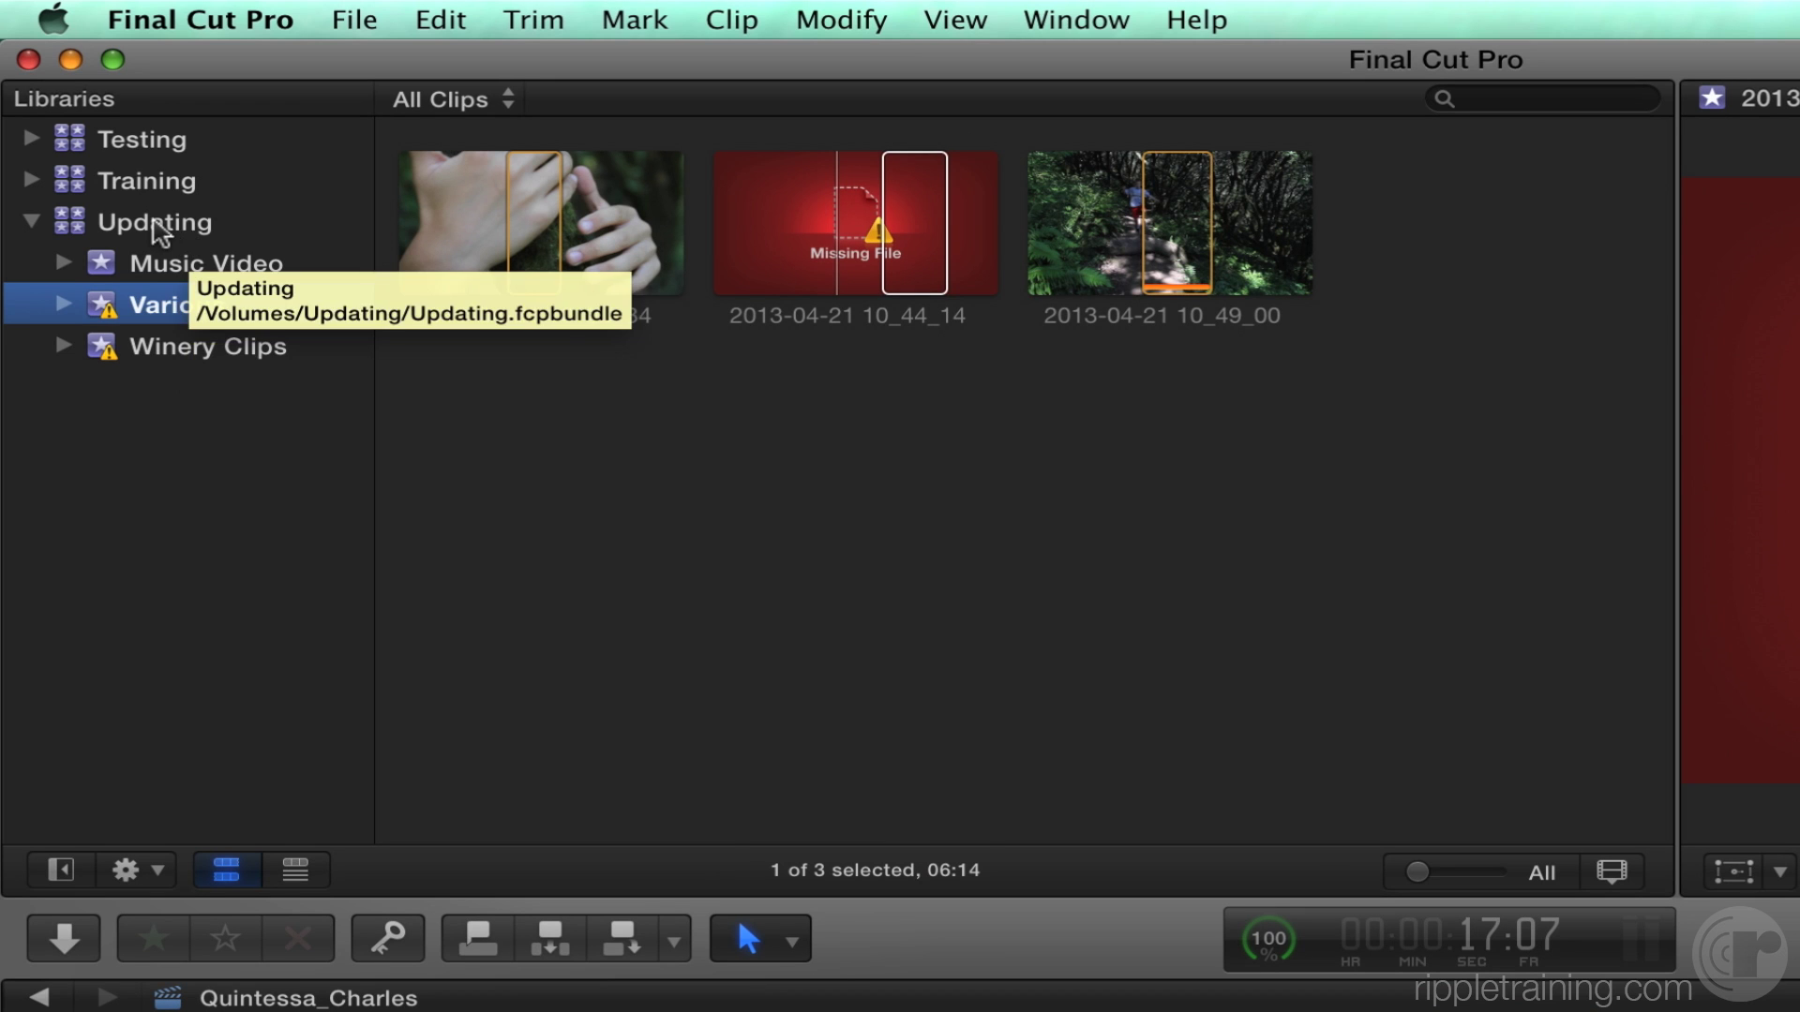
# Run File > Consolidate Library Files on the Updating library, keeping 'Updating' as the destination.
pyautogui.click(156, 226)
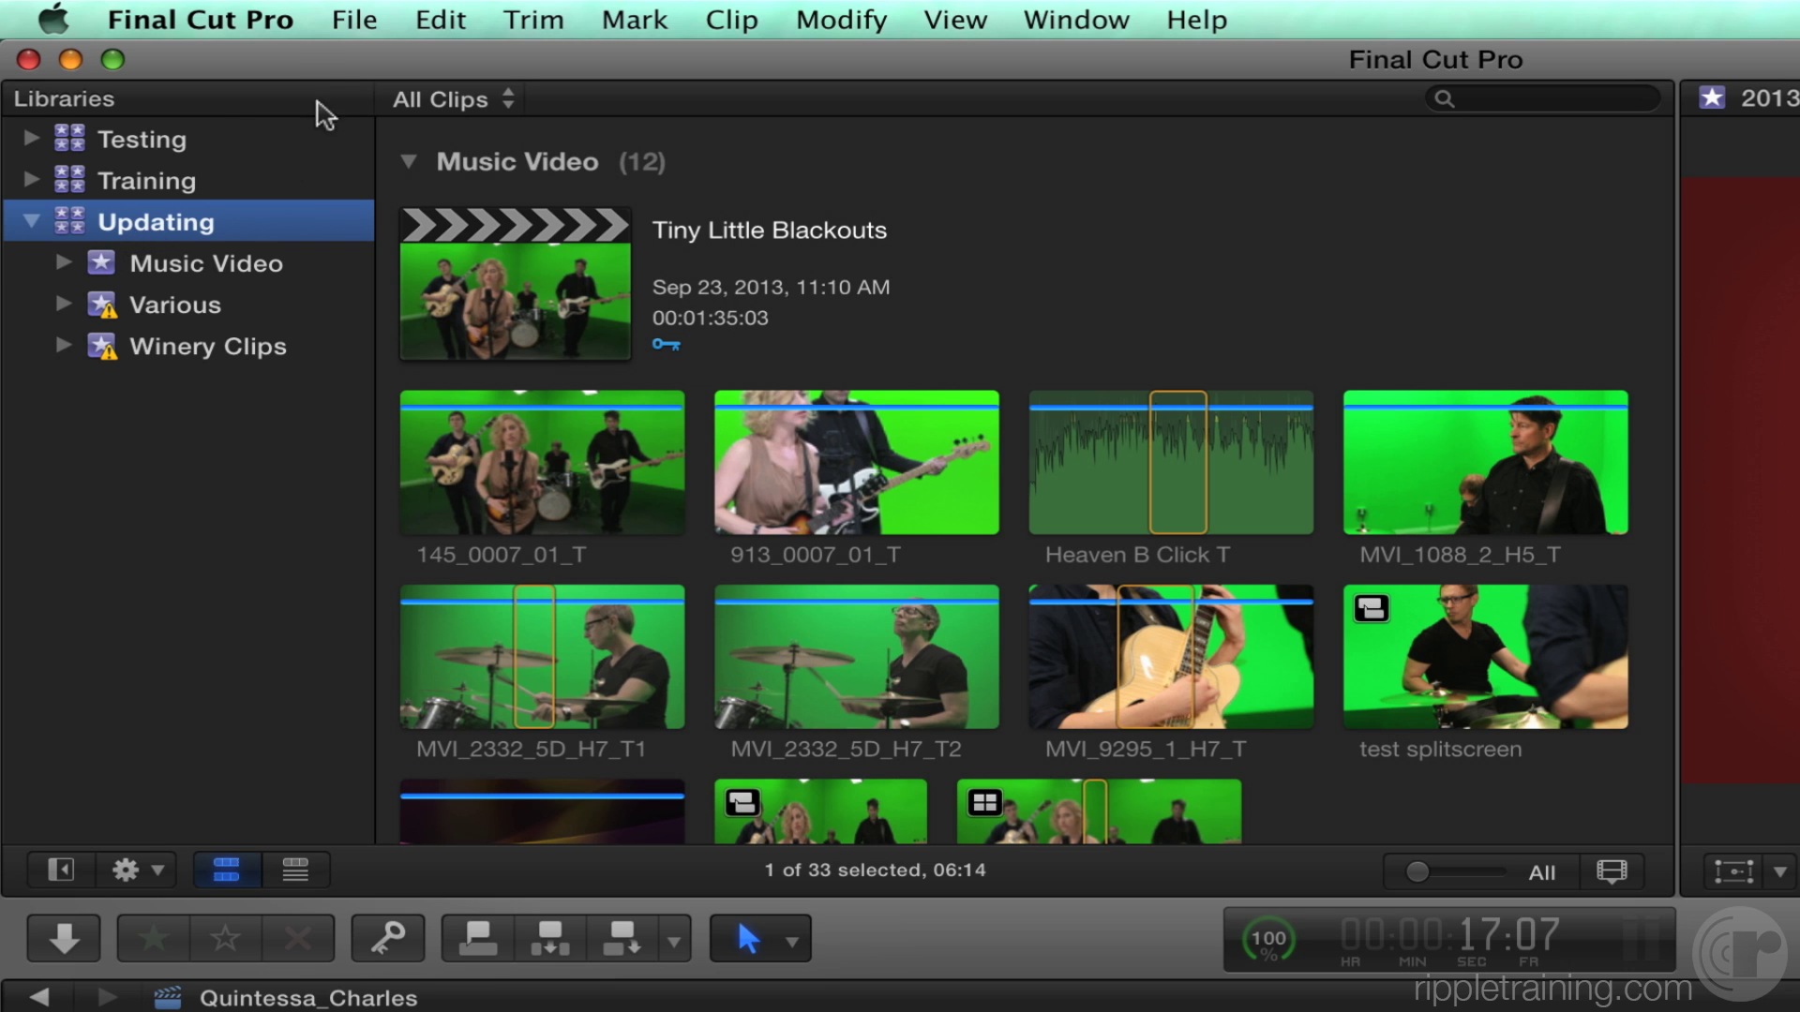
pyautogui.click(356, 21)
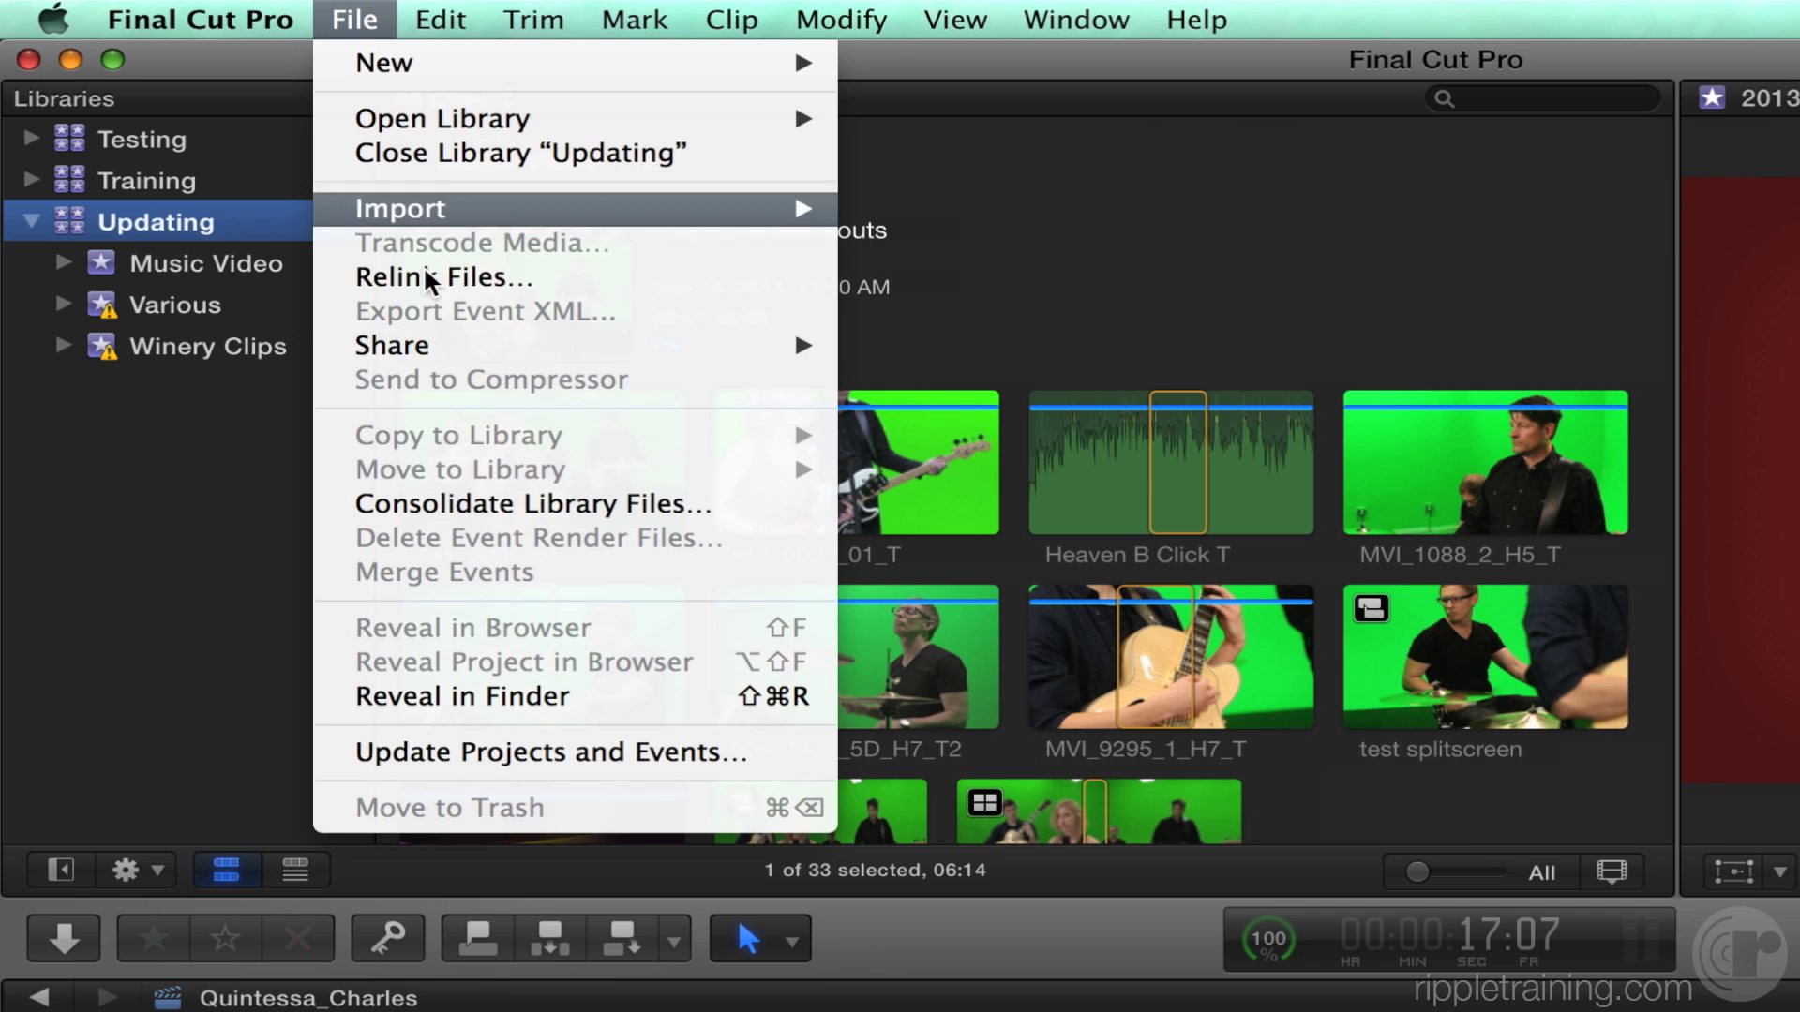
pyautogui.click(729, 508)
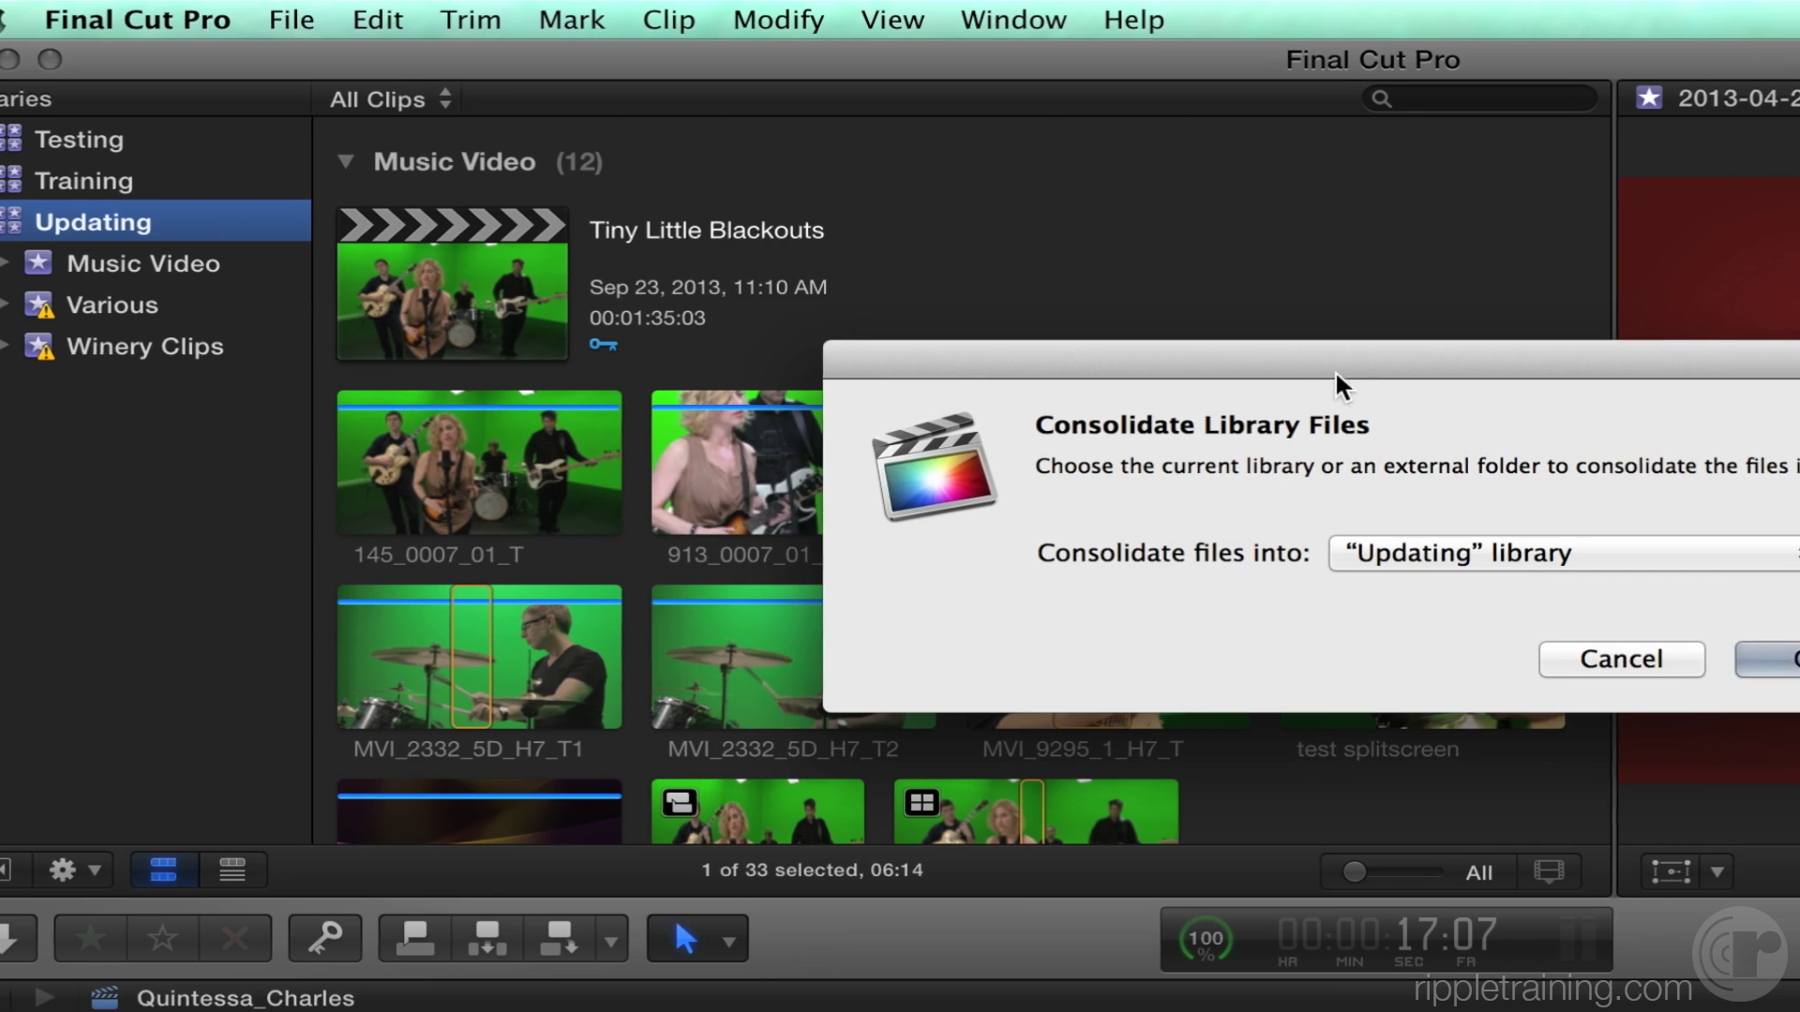
pyautogui.moveTo(1336, 373); pyautogui.dragTo(1215, 333)
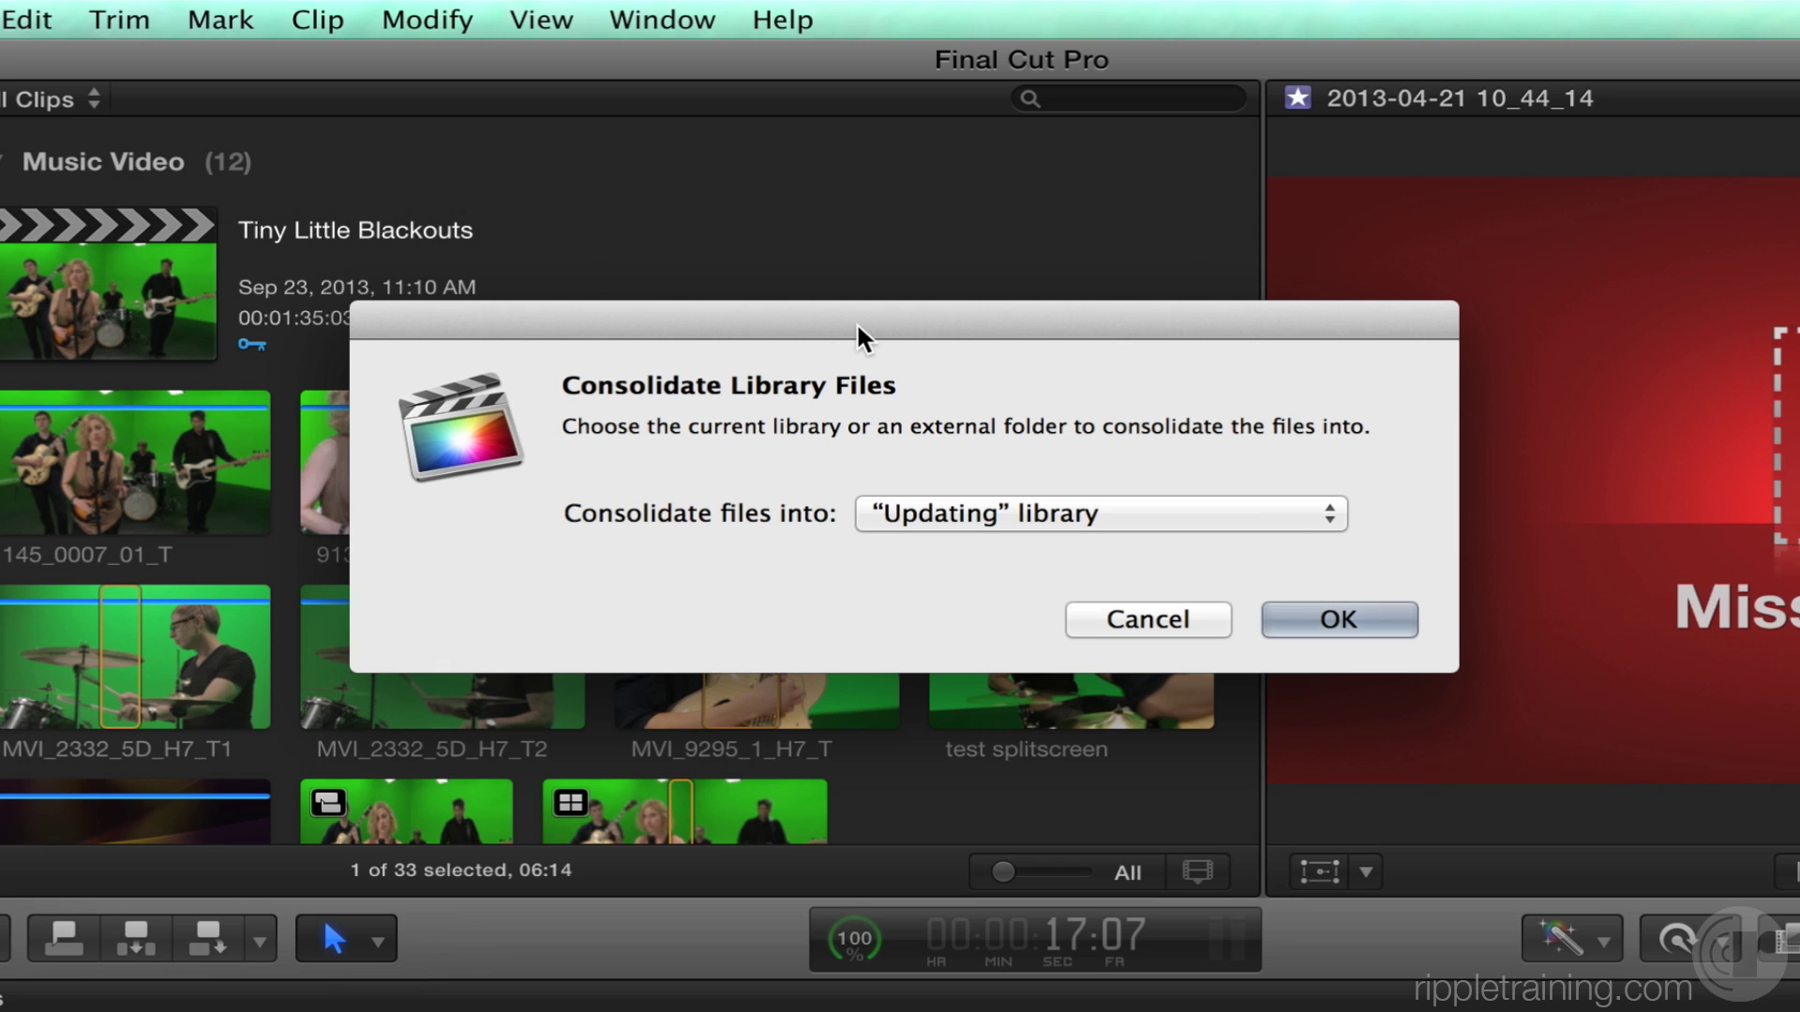
pyautogui.moveTo(857, 323); pyautogui.dragTo(834, 325)
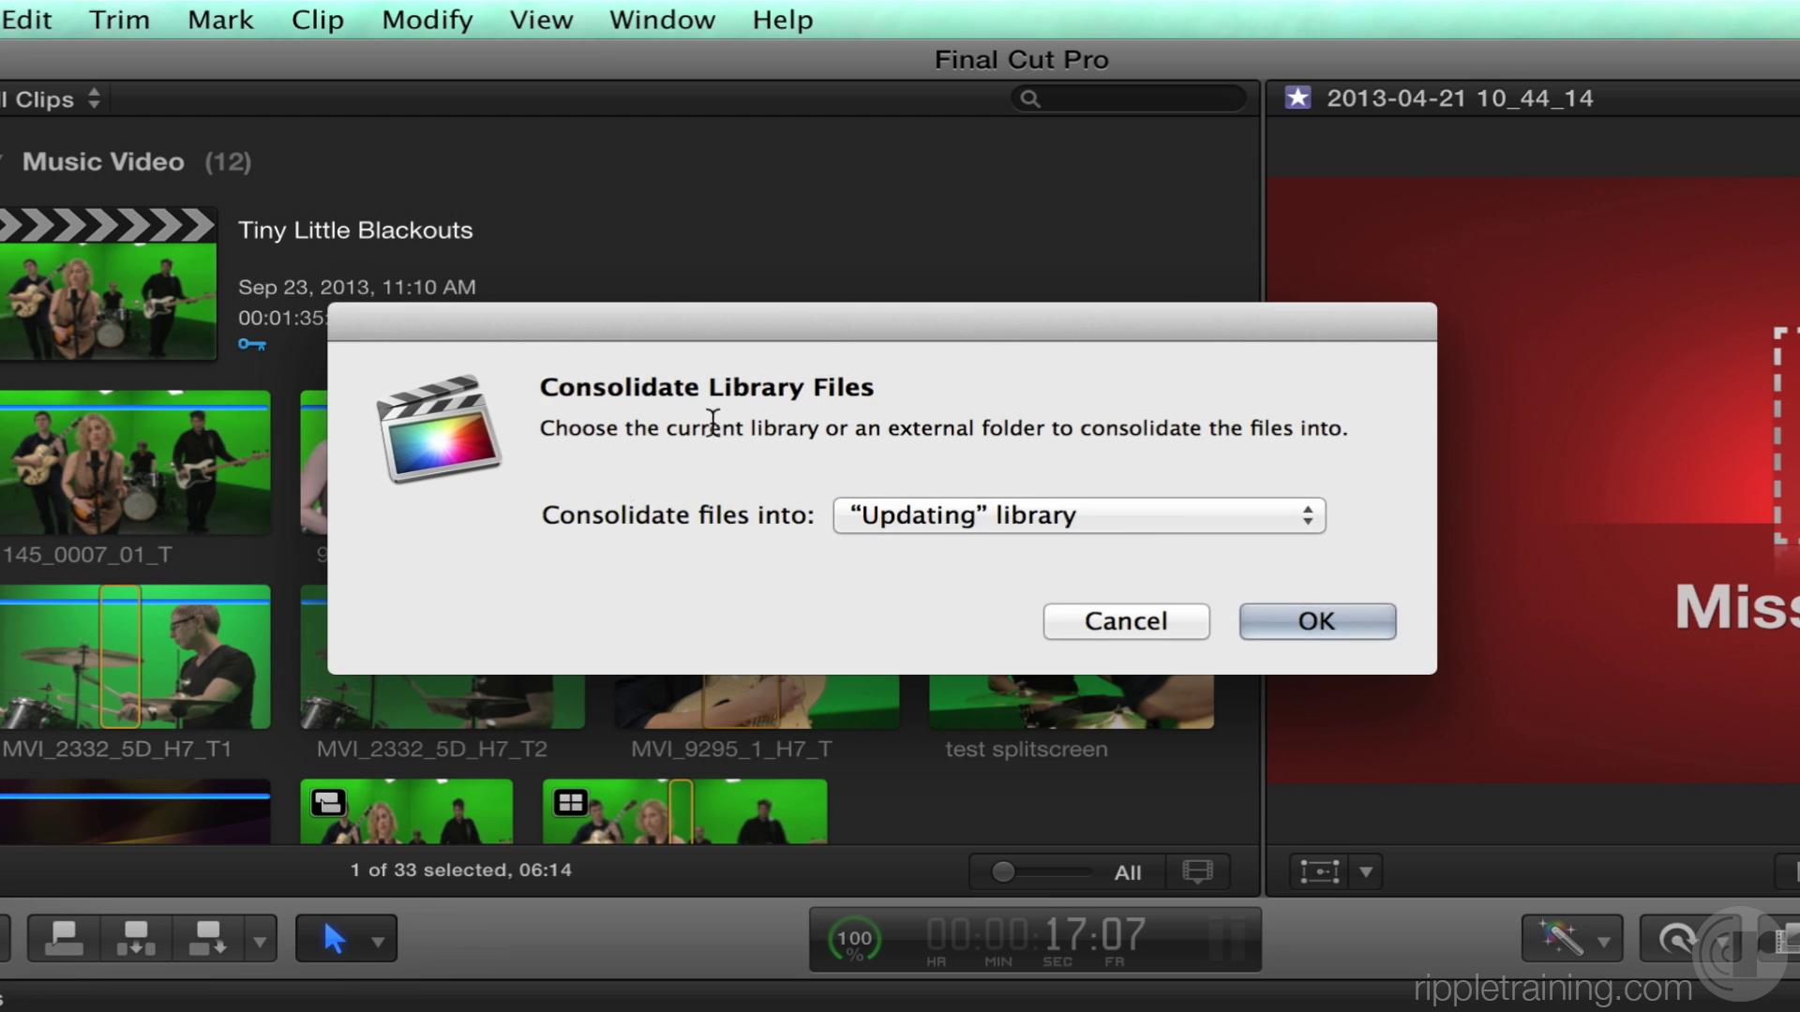
pyautogui.click(1178, 530)
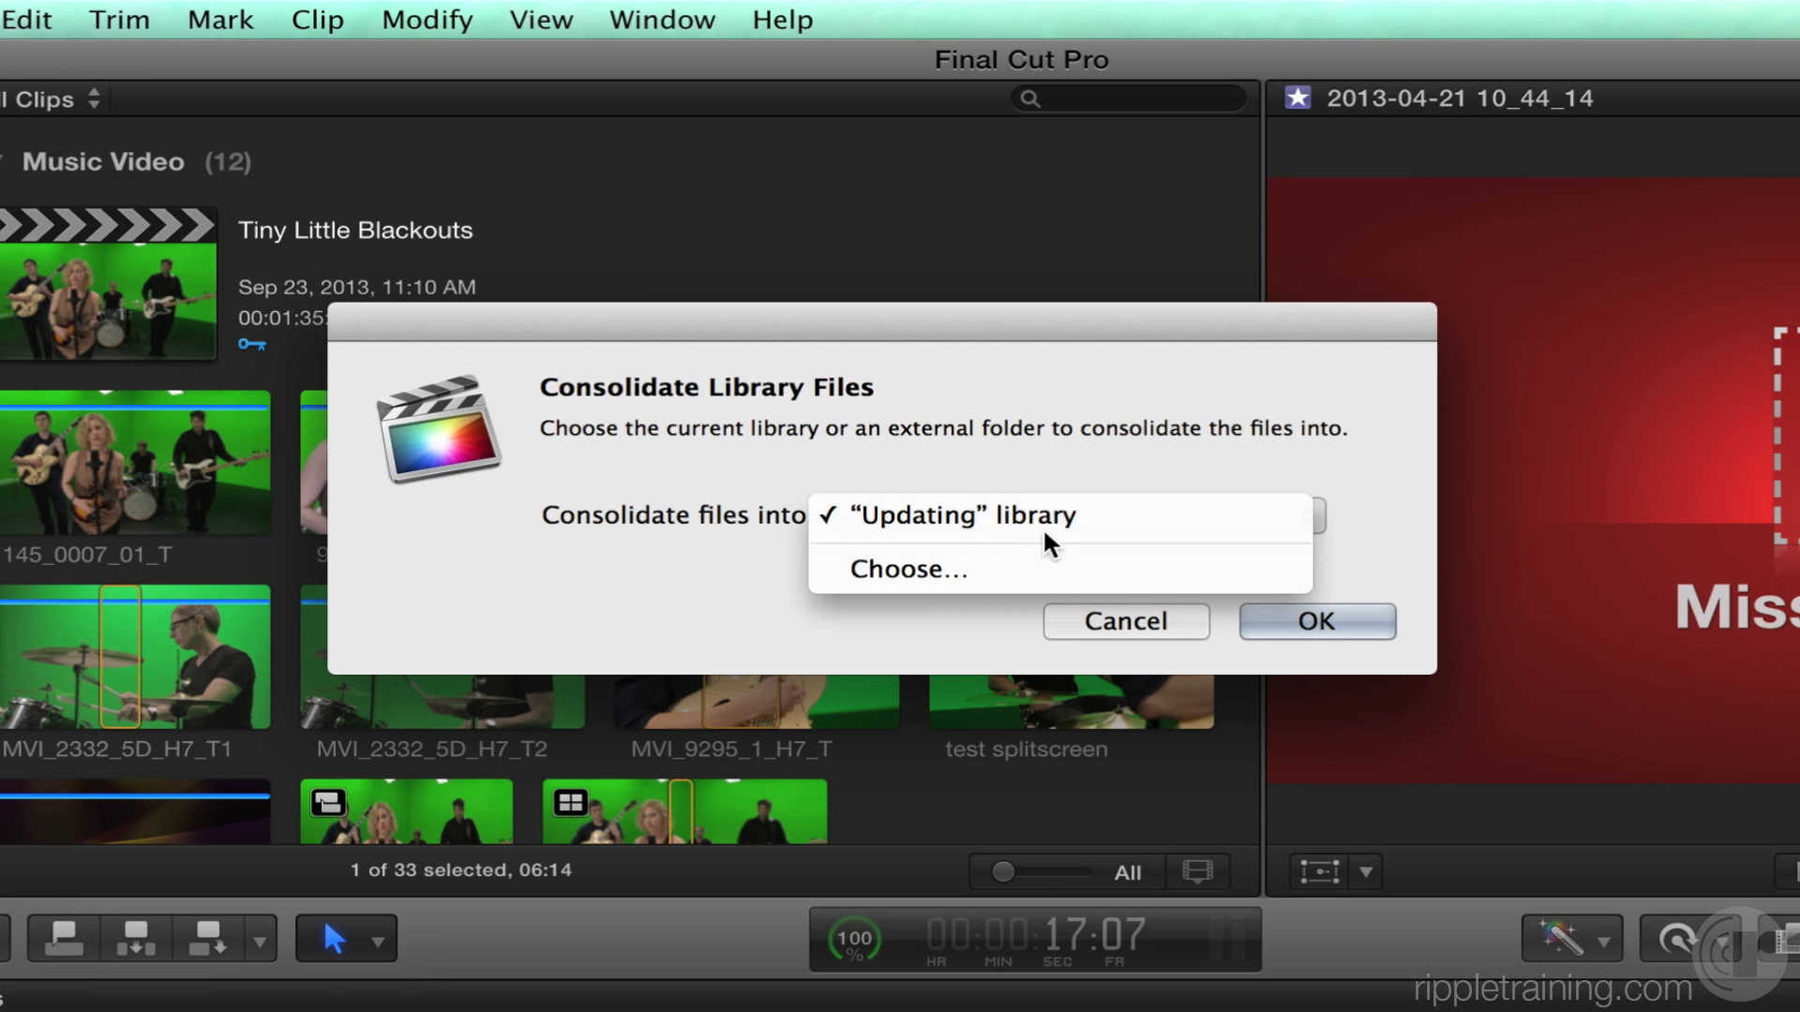
pyautogui.click(1069, 522)
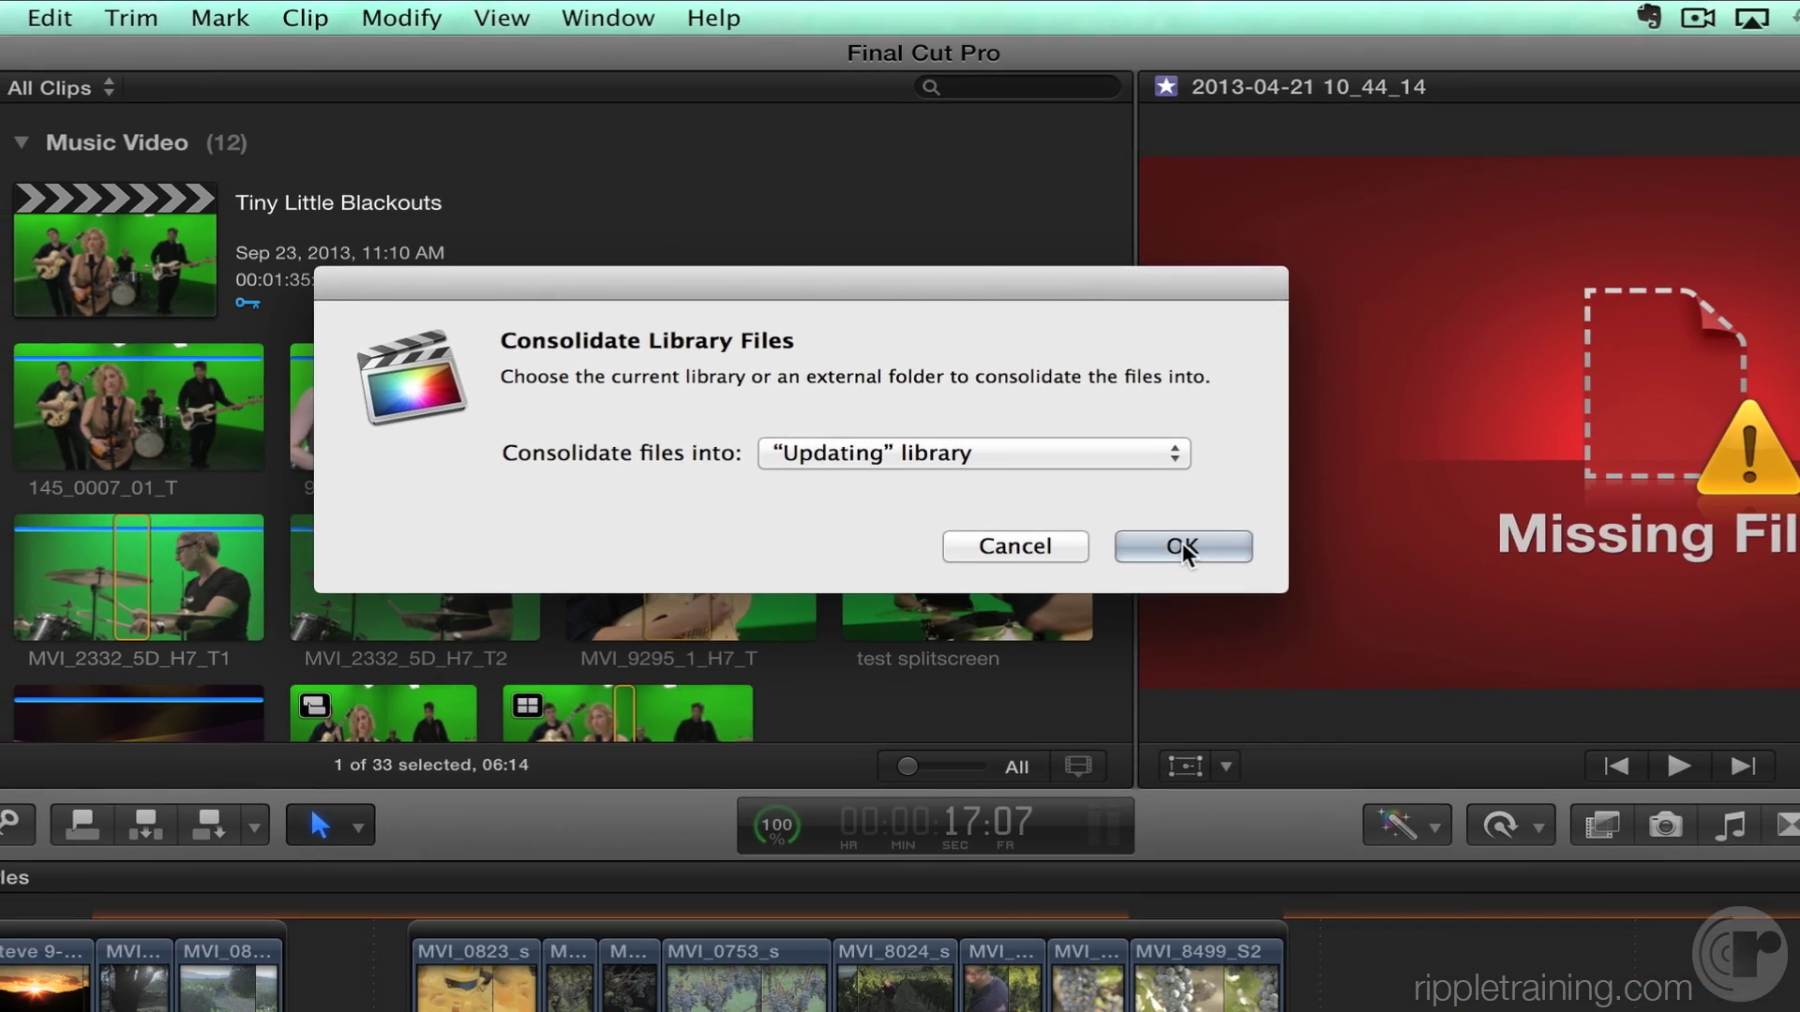
pyautogui.click(1270, 605)
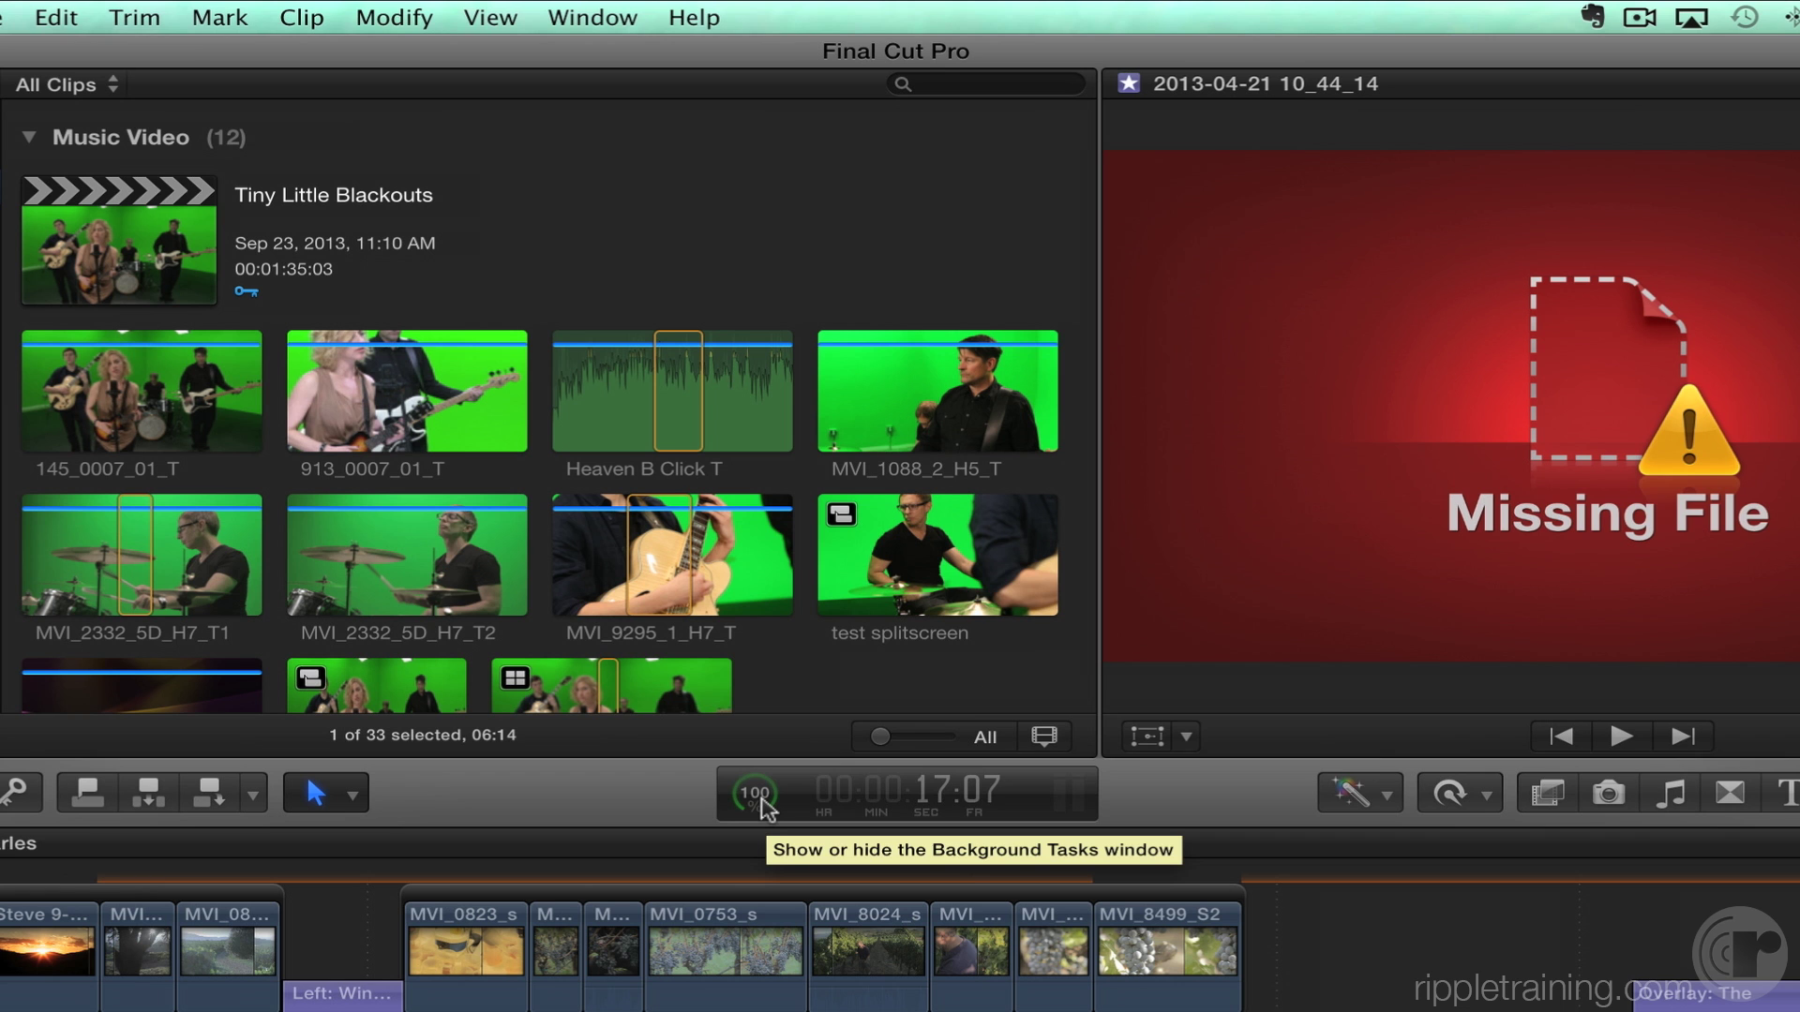
# In Finder, inspect the 10_25_34, 10_49_00 and 10_44_14 clips (still an alias), then return.
pyautogui.press('super+Tab')
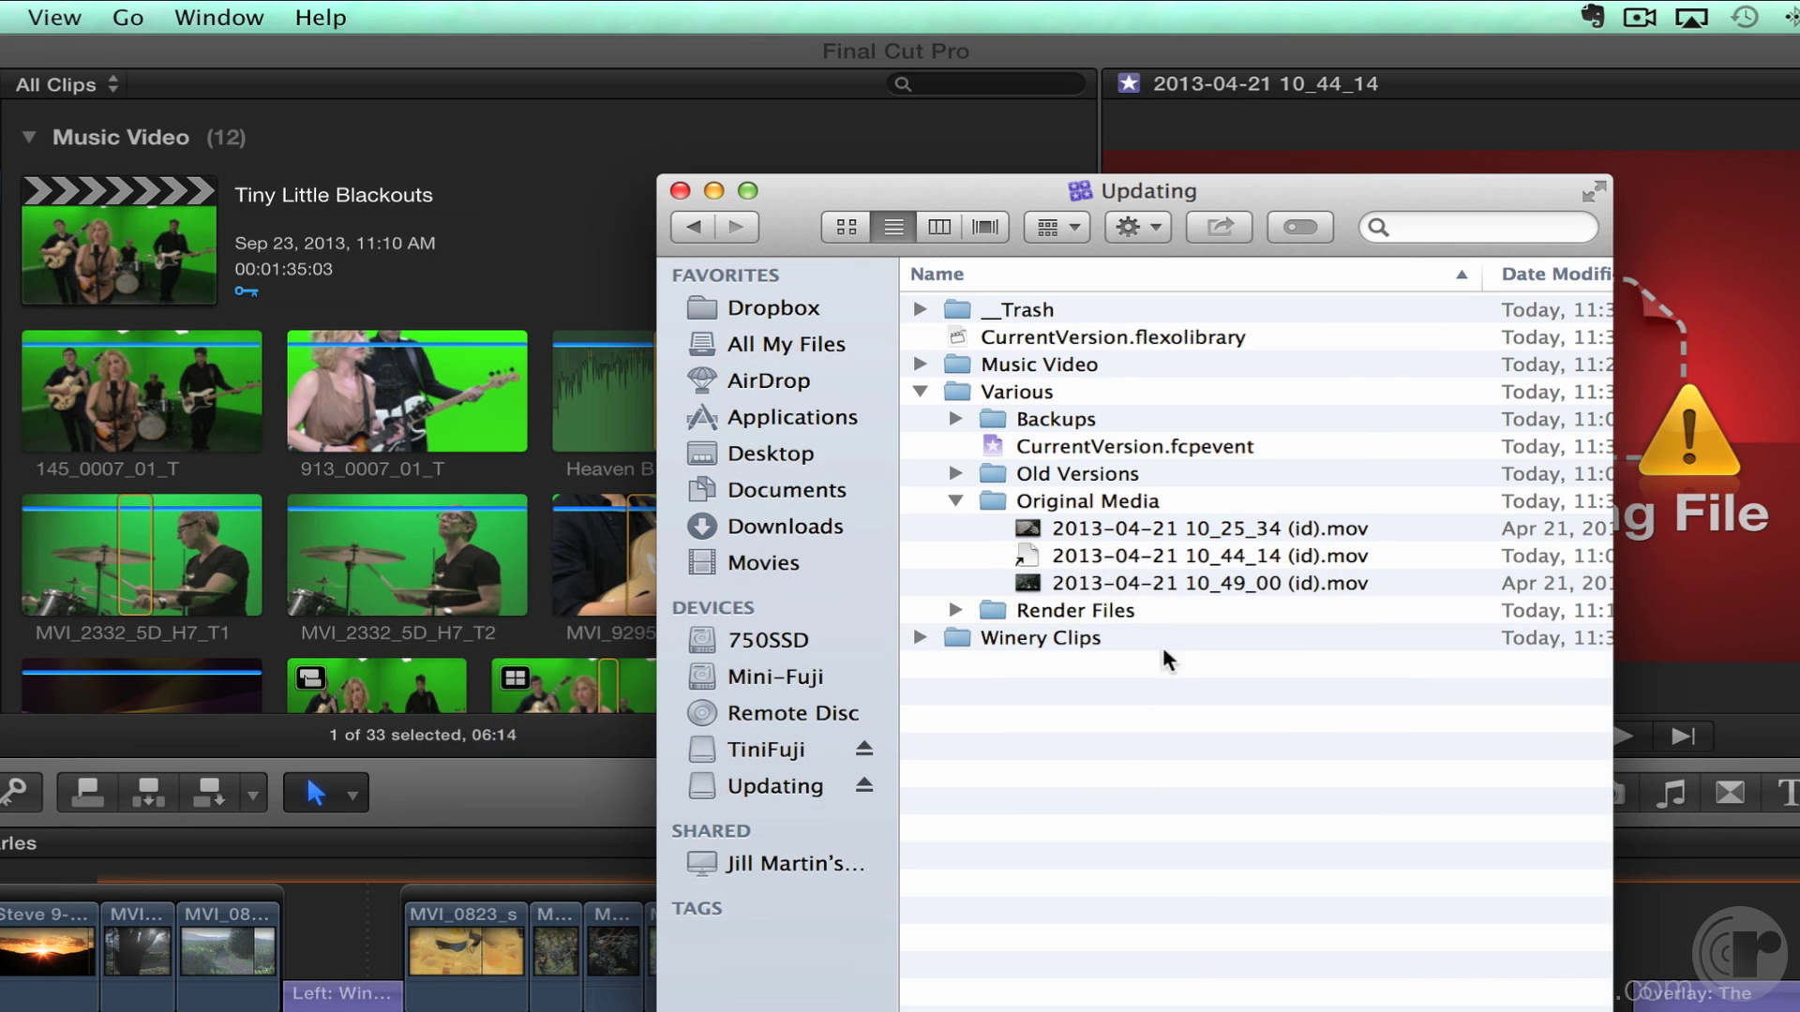
pyautogui.click(1106, 529)
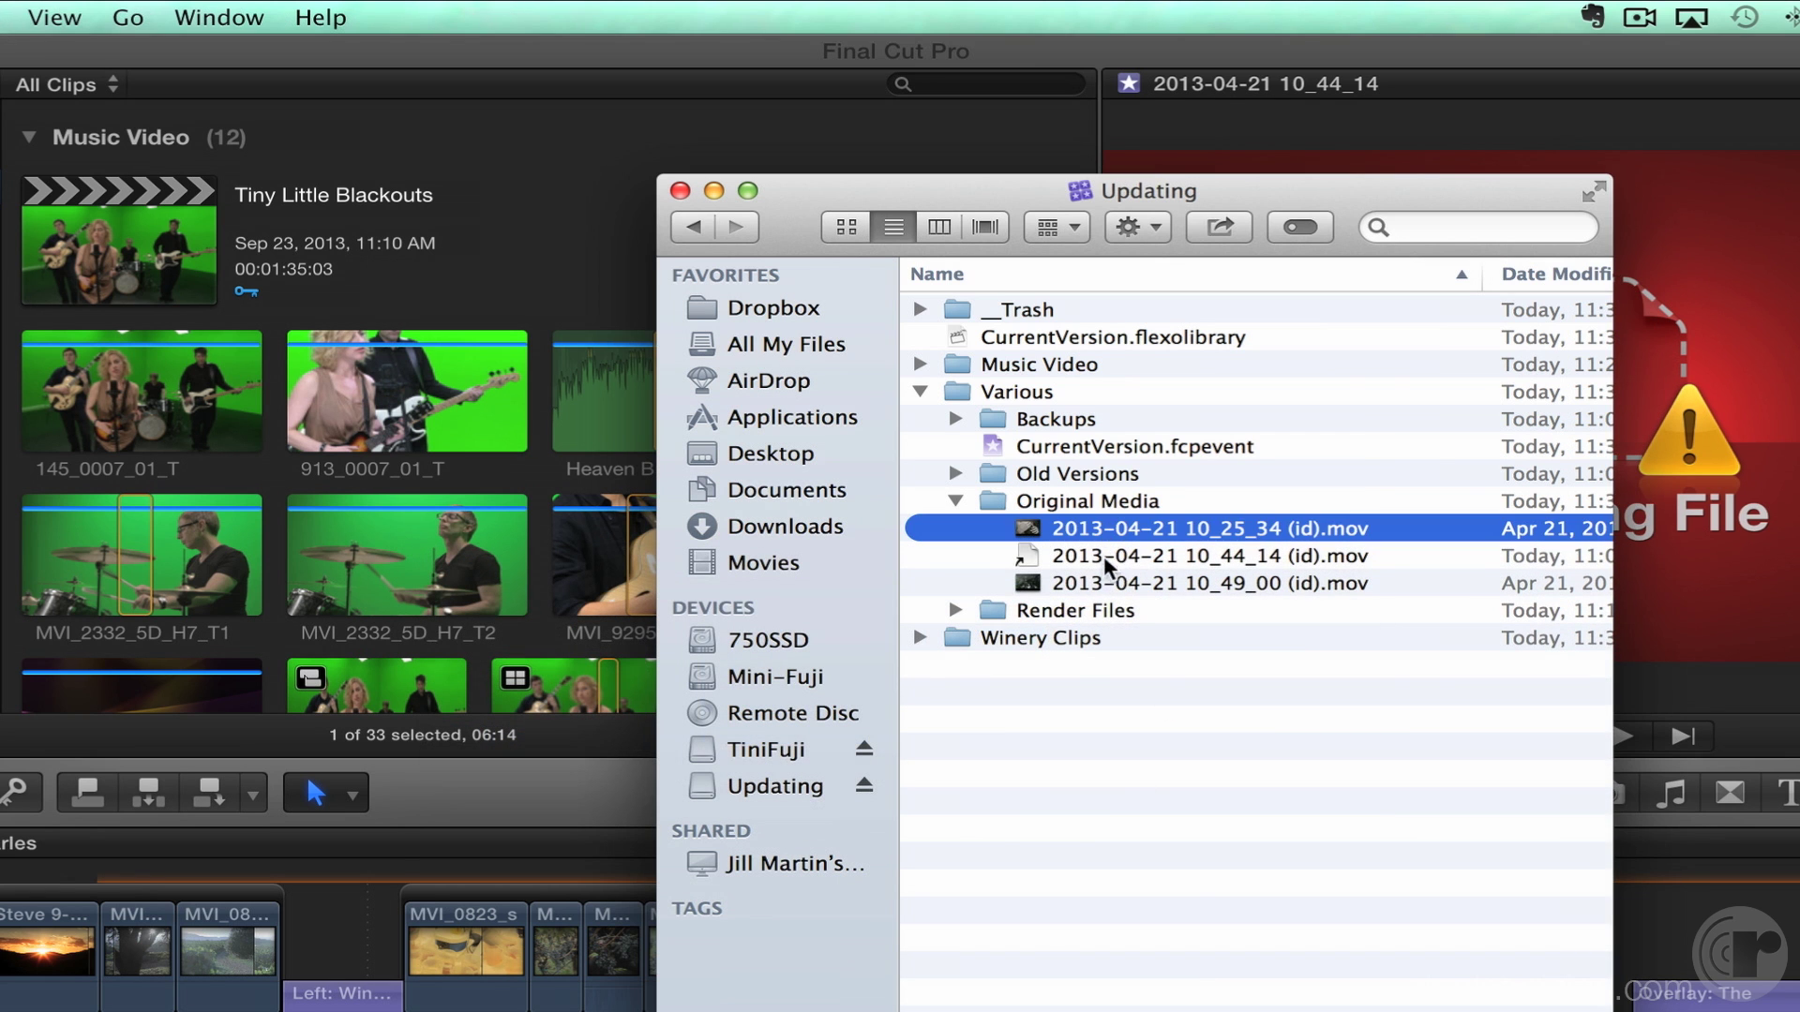
pyautogui.click(1112, 583)
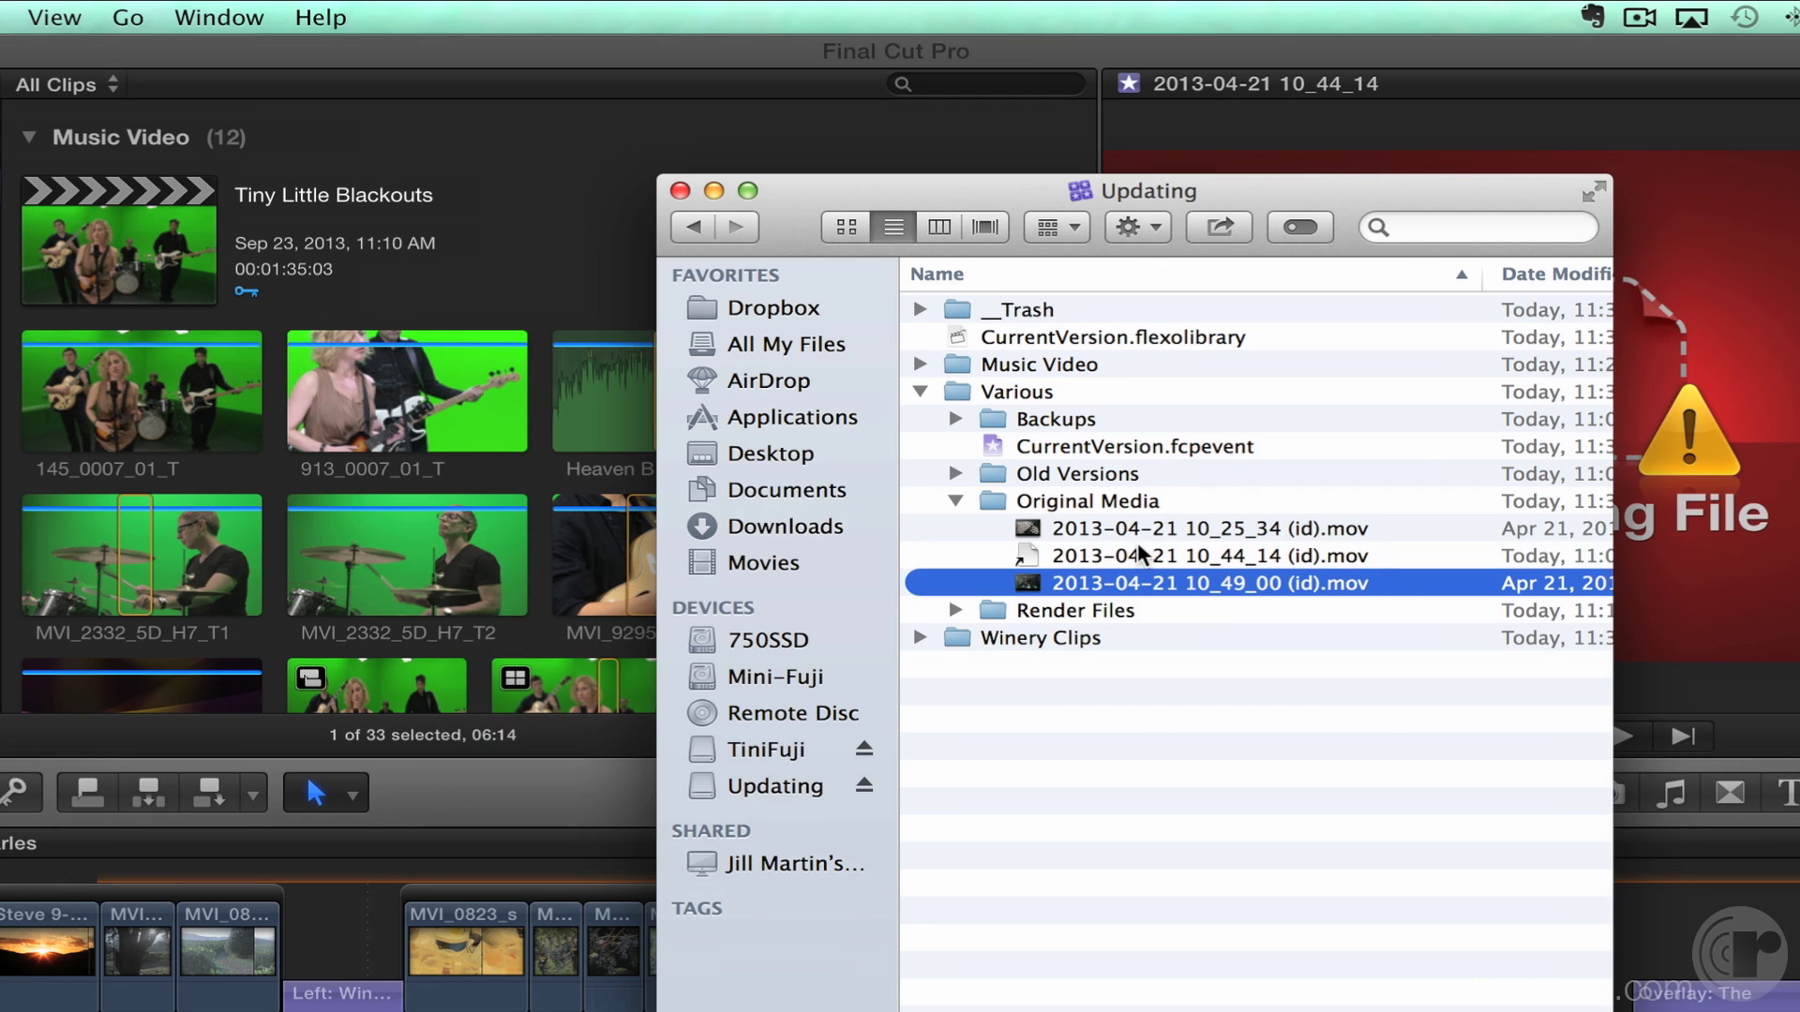
pyautogui.click(1136, 553)
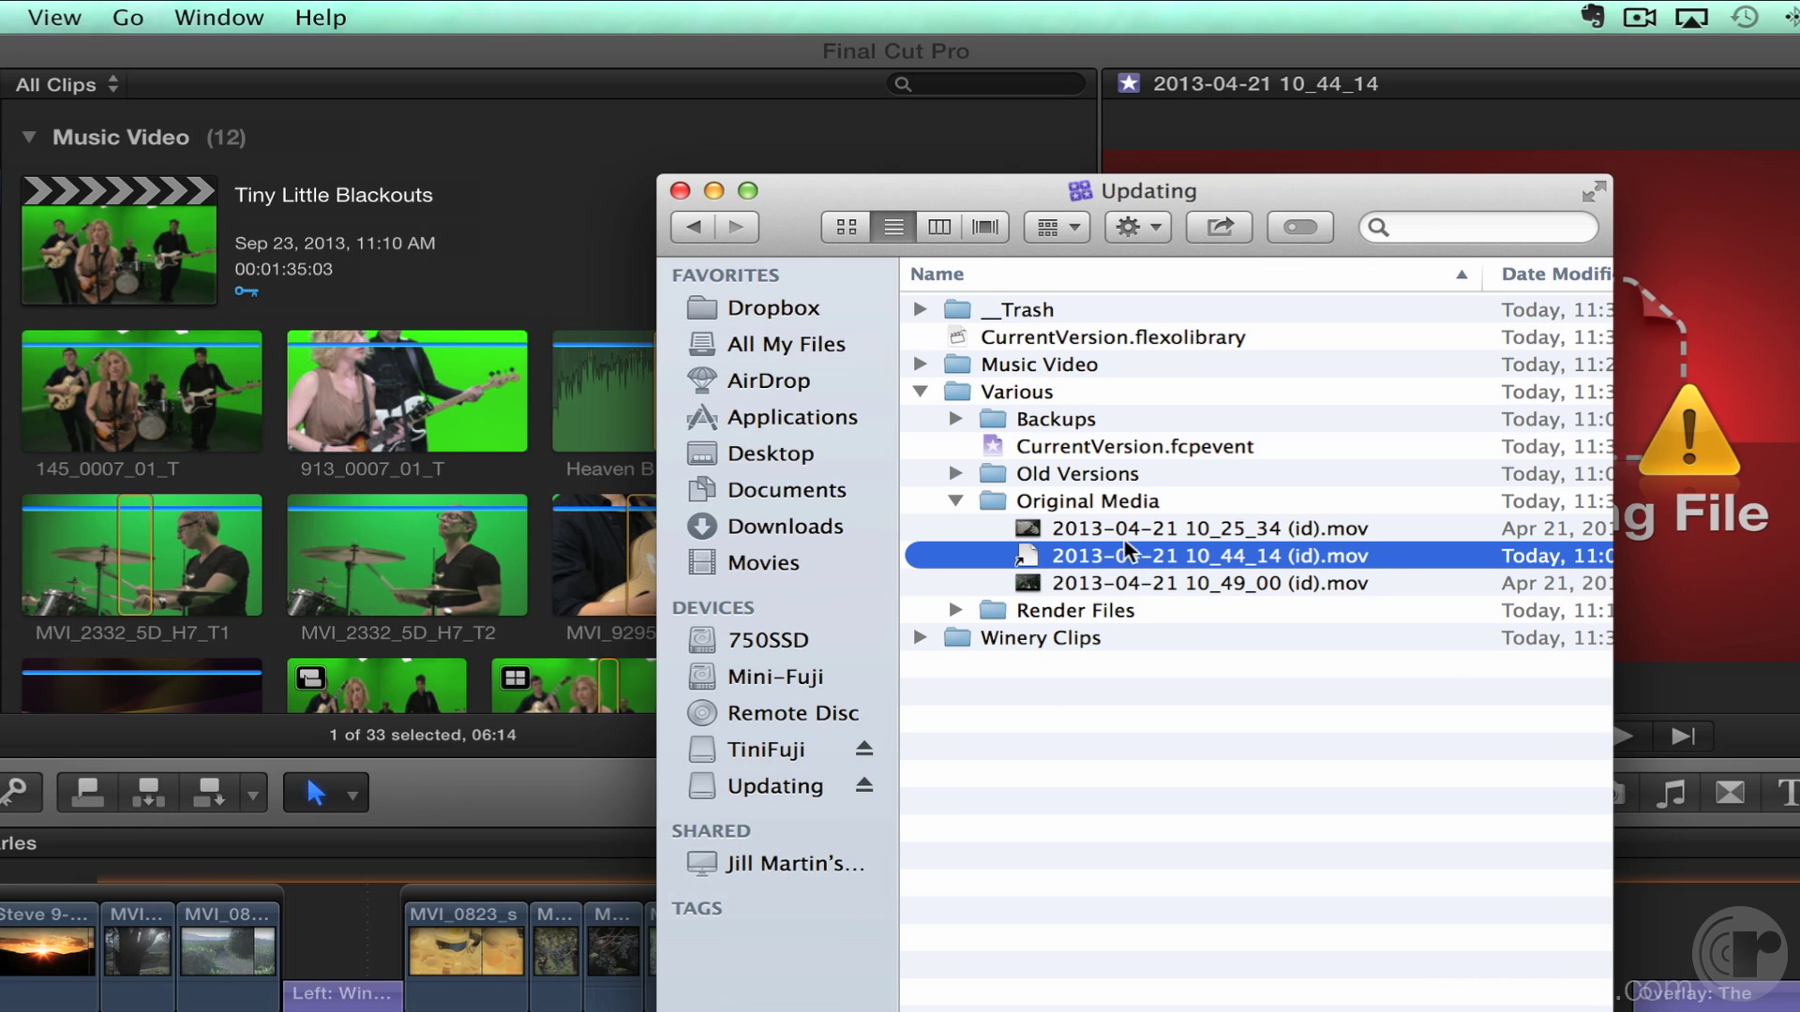
pyautogui.press('Up')
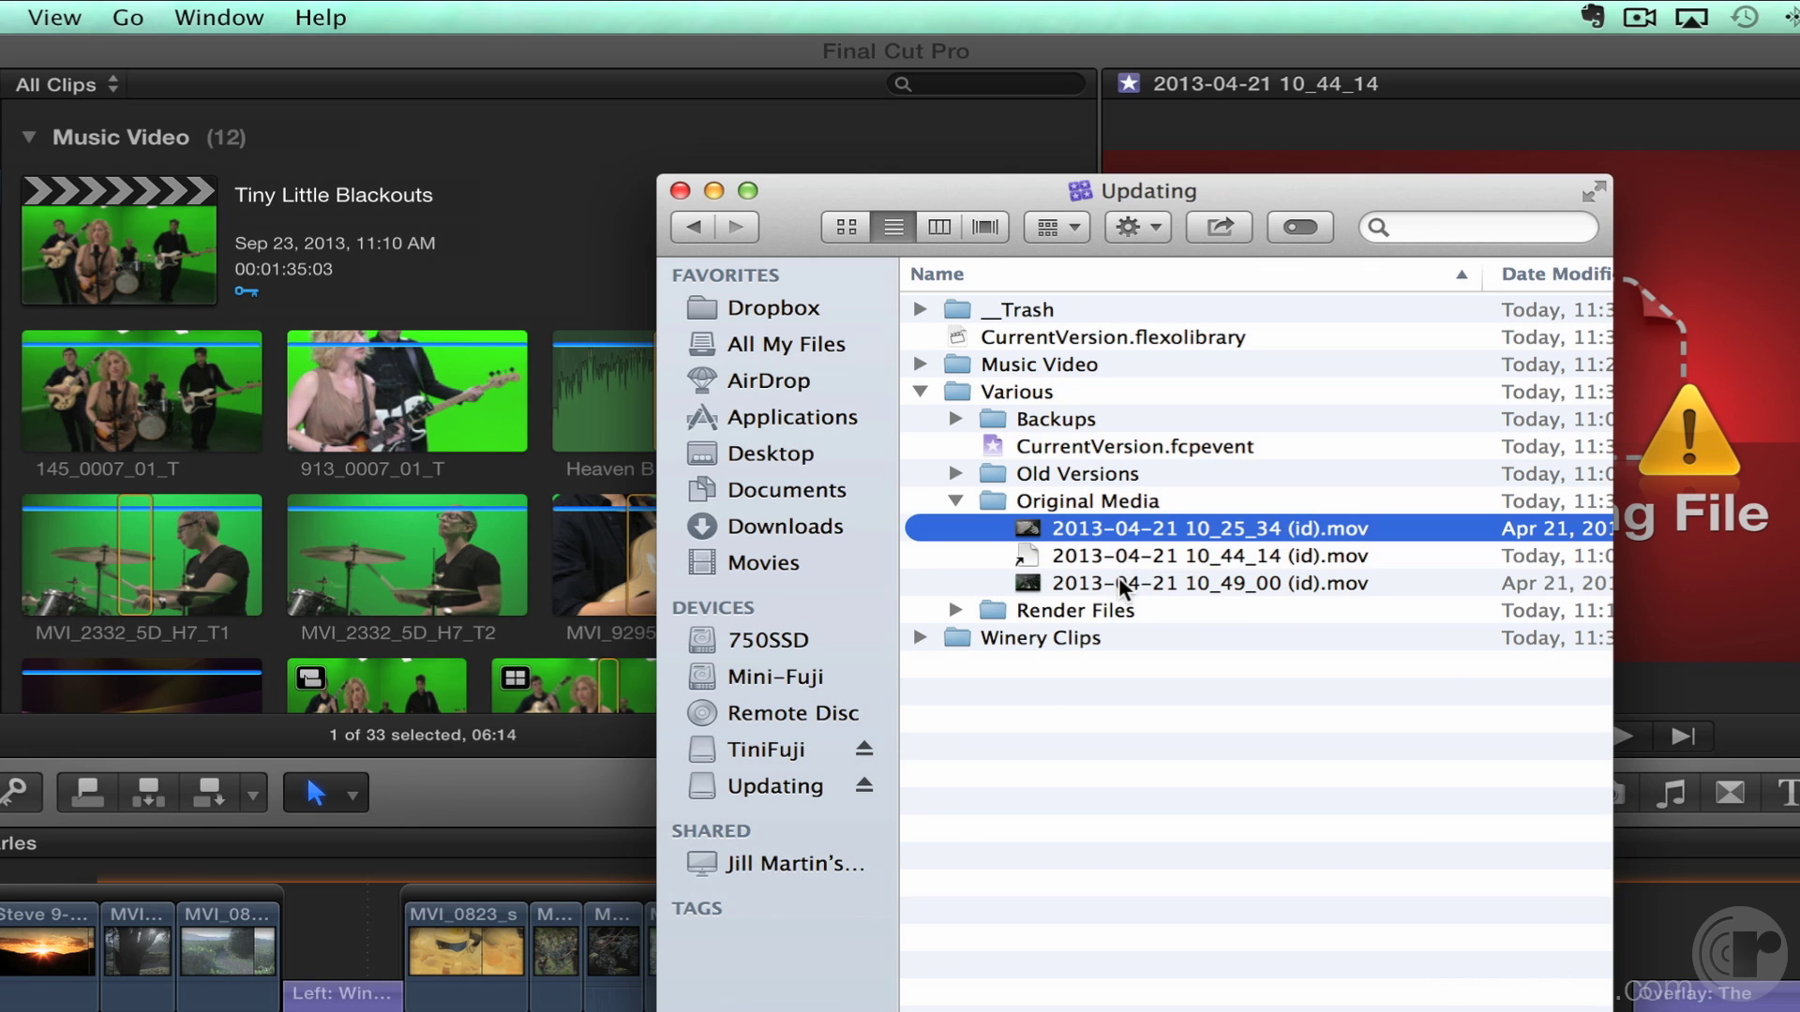
pyautogui.press('super+Tab')
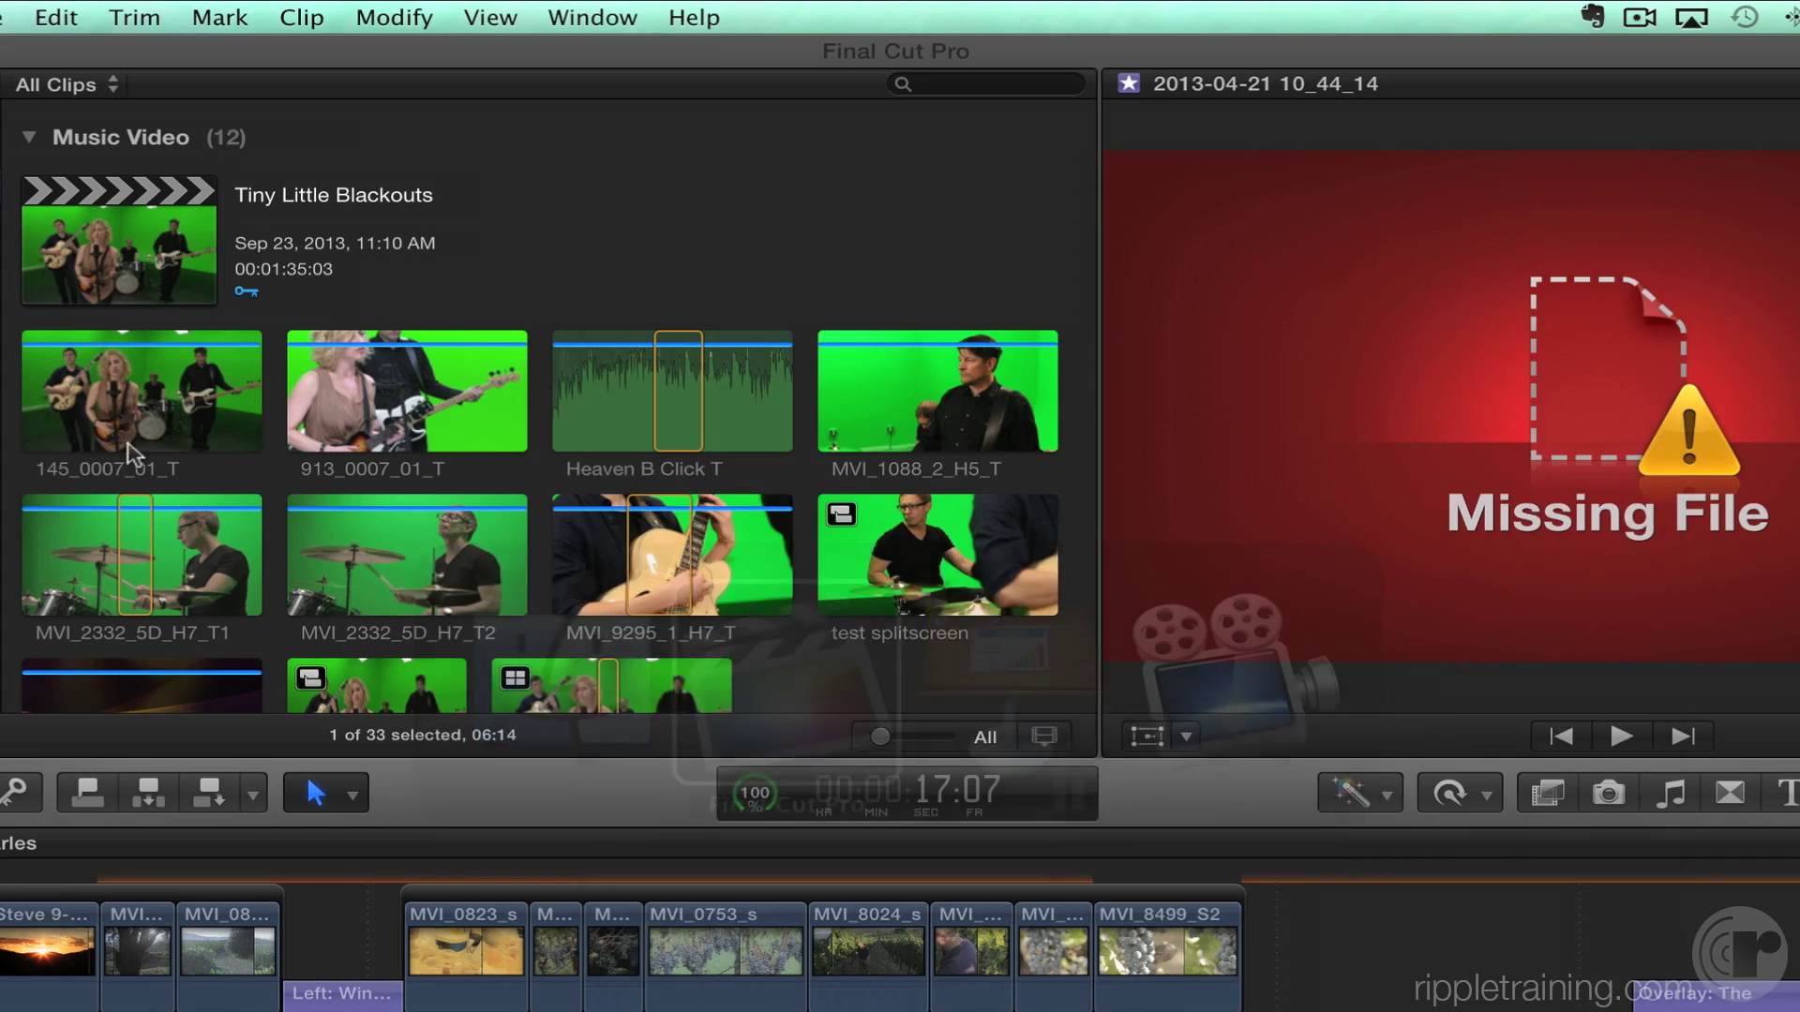
pyautogui.press('super+shift+1')
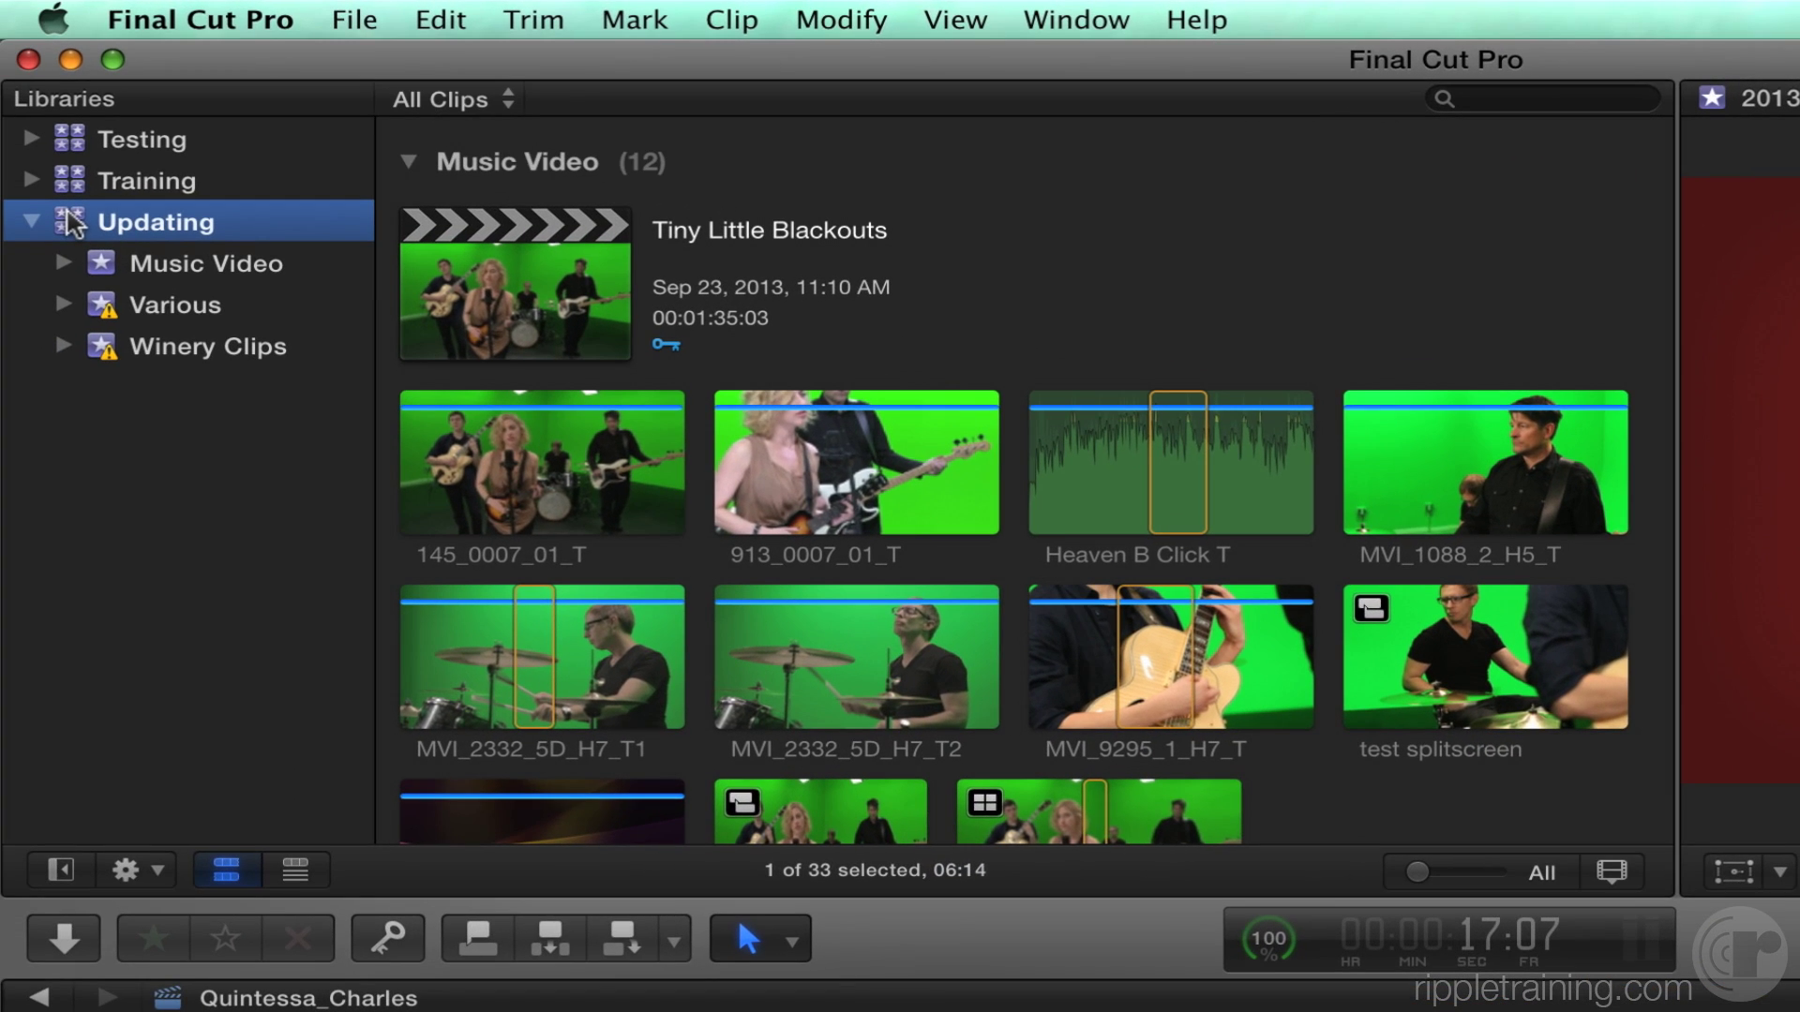